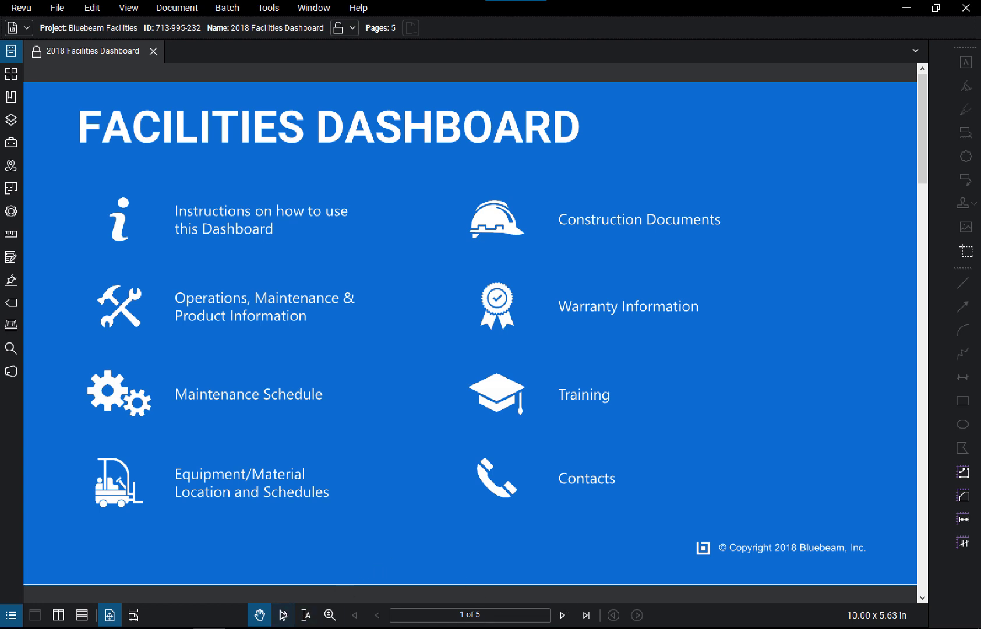
# Open Architecture Combined.pdf through the dashboard's Construction Documents page, using its Architectural link, and fit the sheet to the window
pyautogui.click(284, 615)
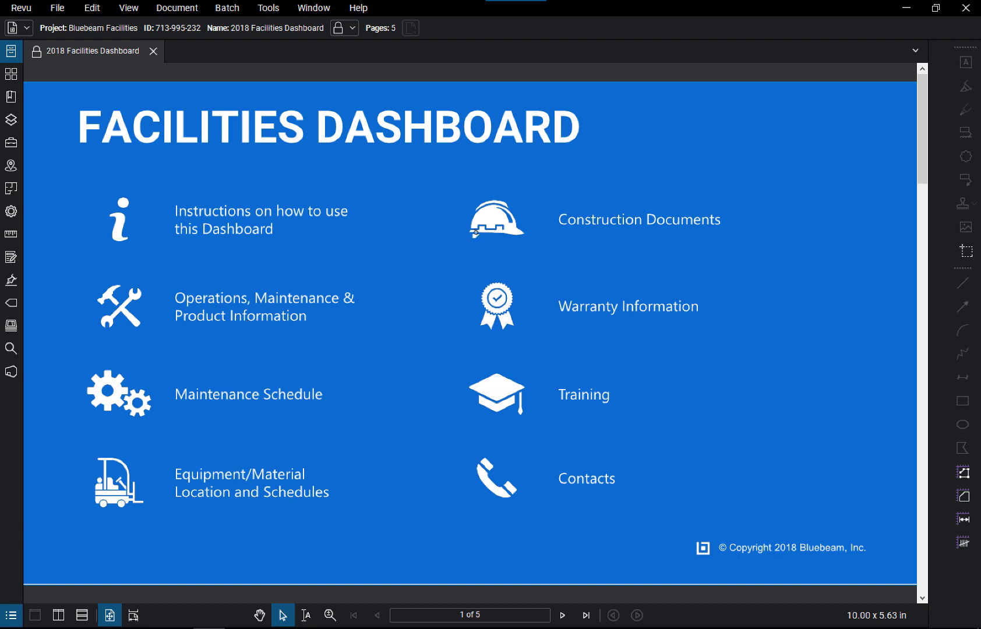
pyautogui.click(504, 221)
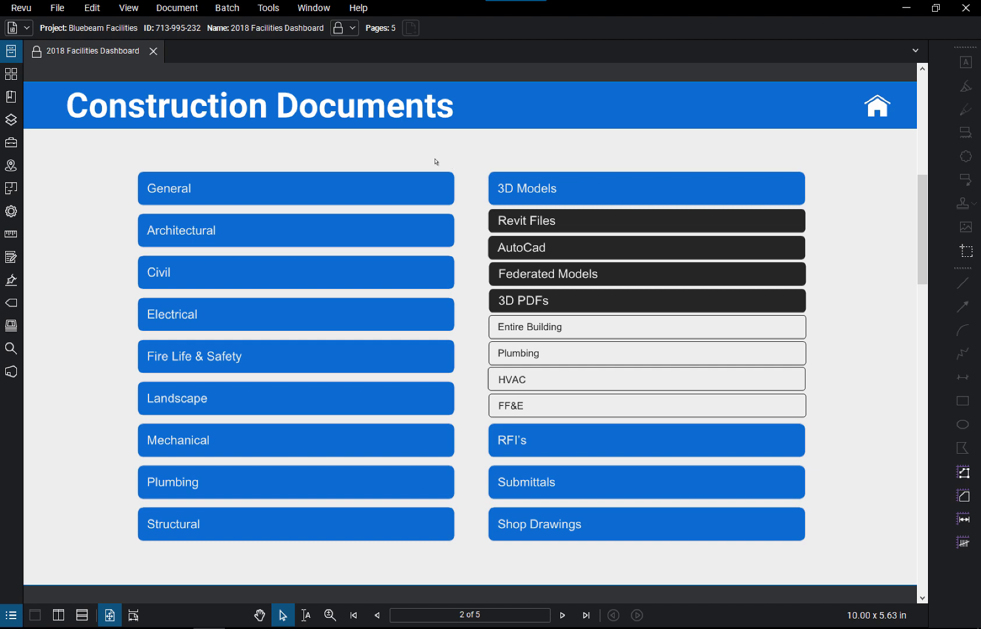
pyautogui.click(163, 232)
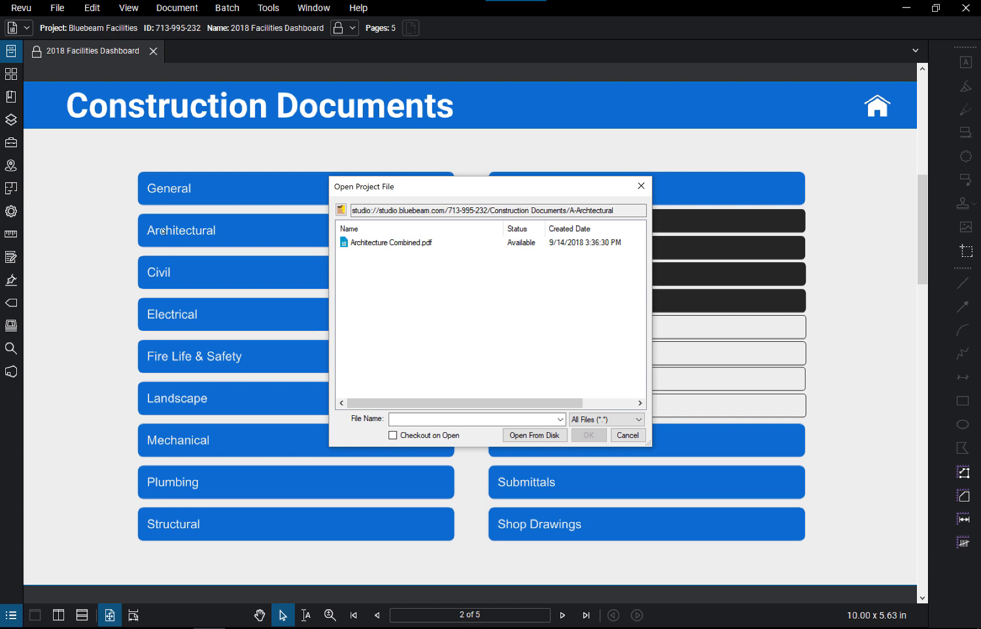
pyautogui.doubleClick(382, 243)
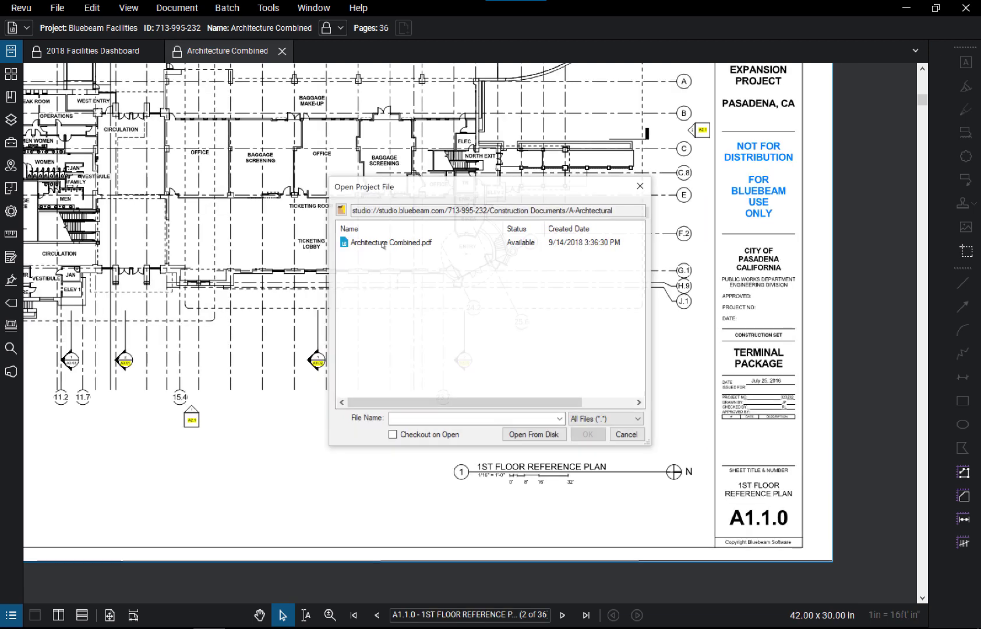
pyautogui.click(627, 435)
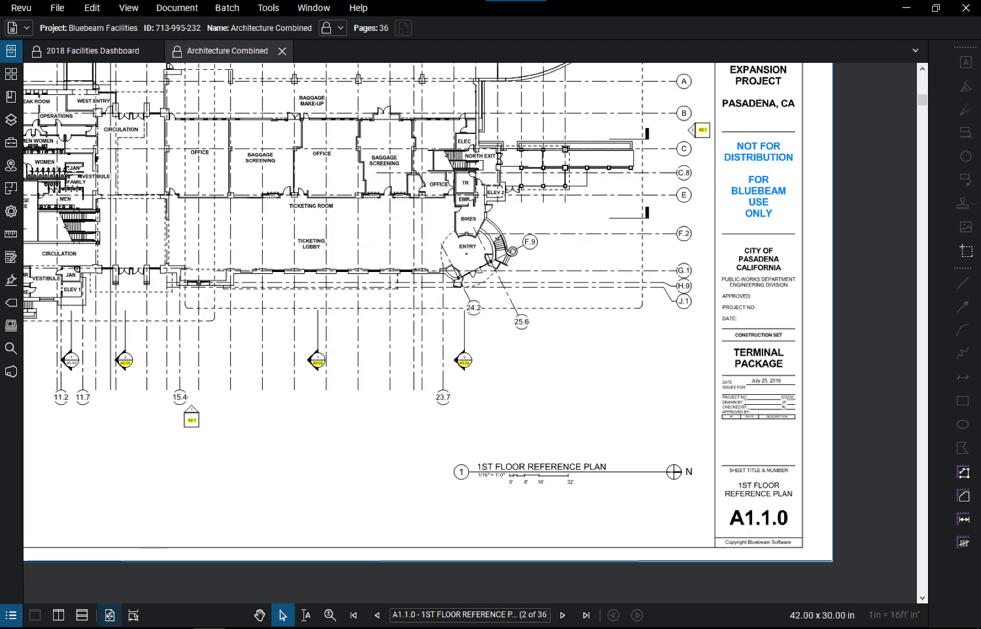
pyautogui.click(110, 616)
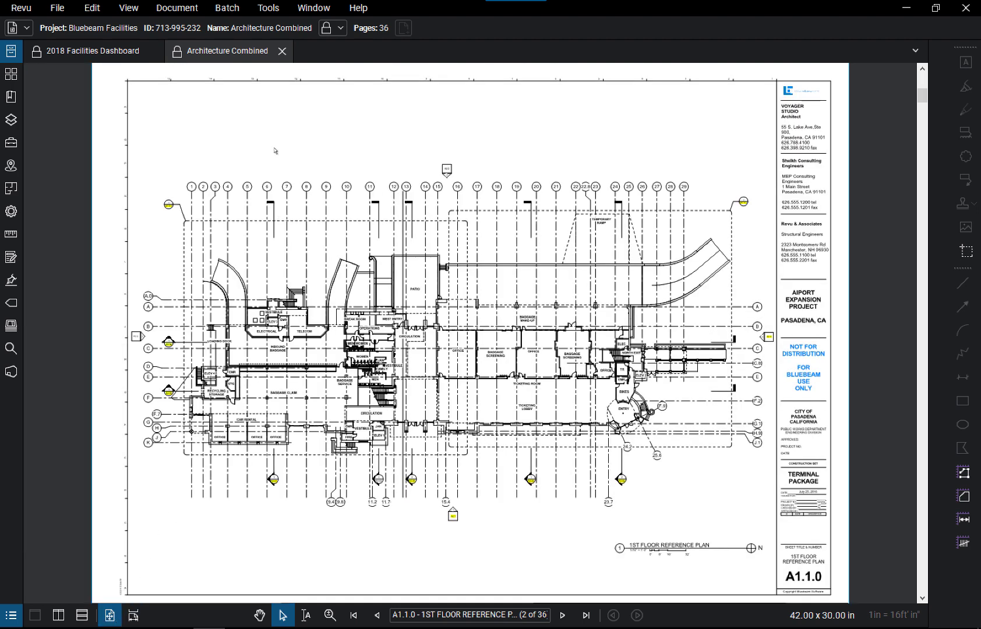
# Split the view vertically to show the 2018 Facilities Dashboard beside Architecture Combined, and narrow the dashboard's pane
pyautogui.click(102, 52)
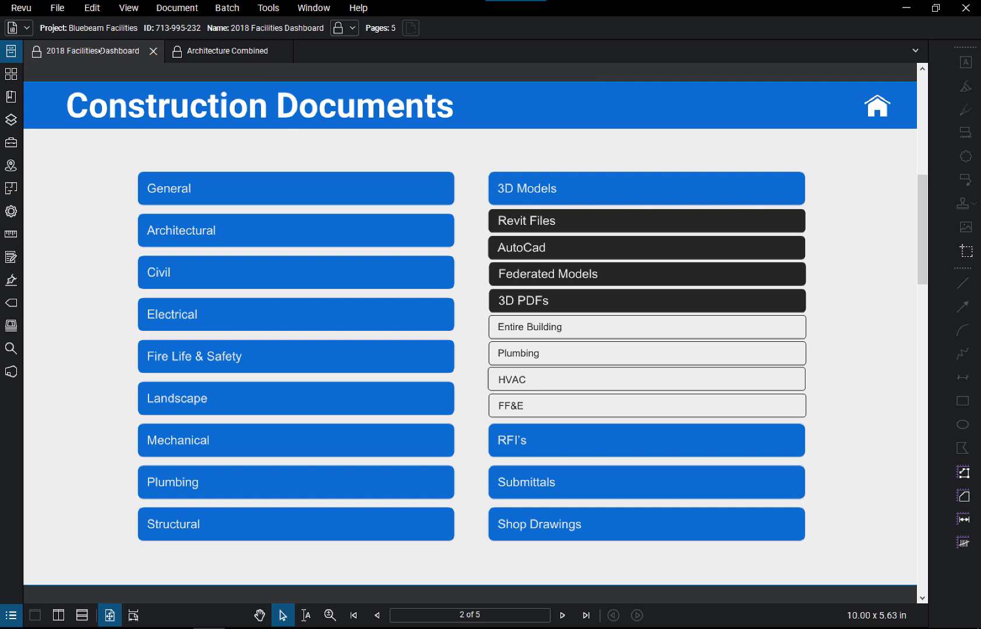
pyautogui.click(205, 51)
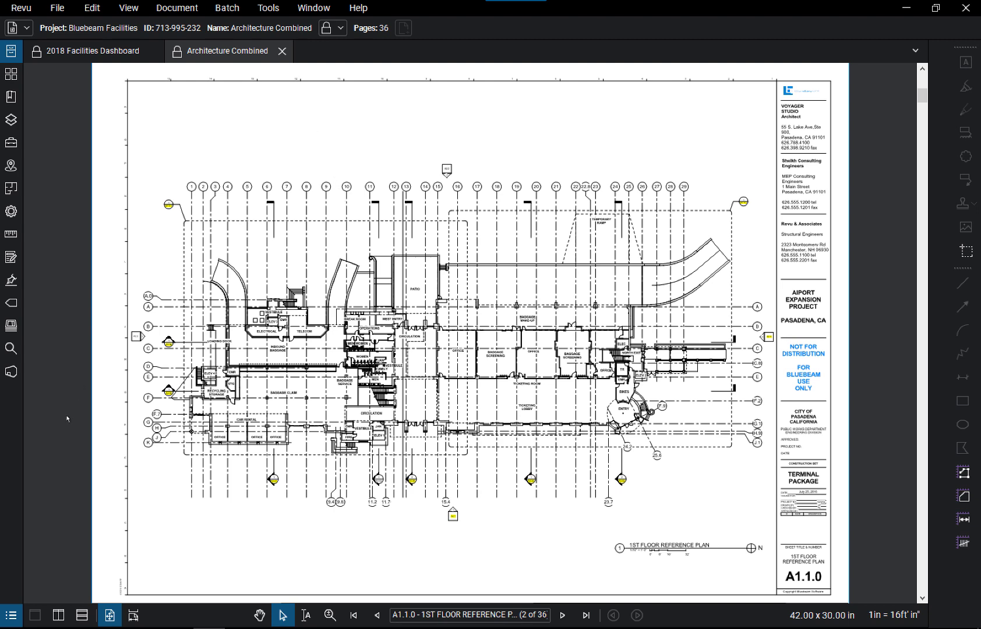
pyautogui.click(58, 615)
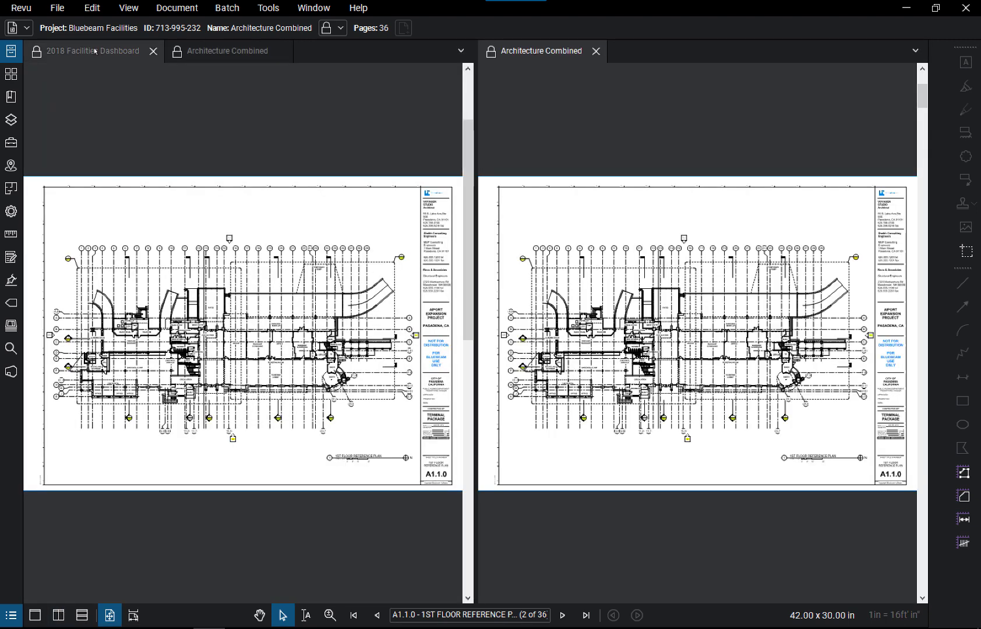
pyautogui.click(95, 51)
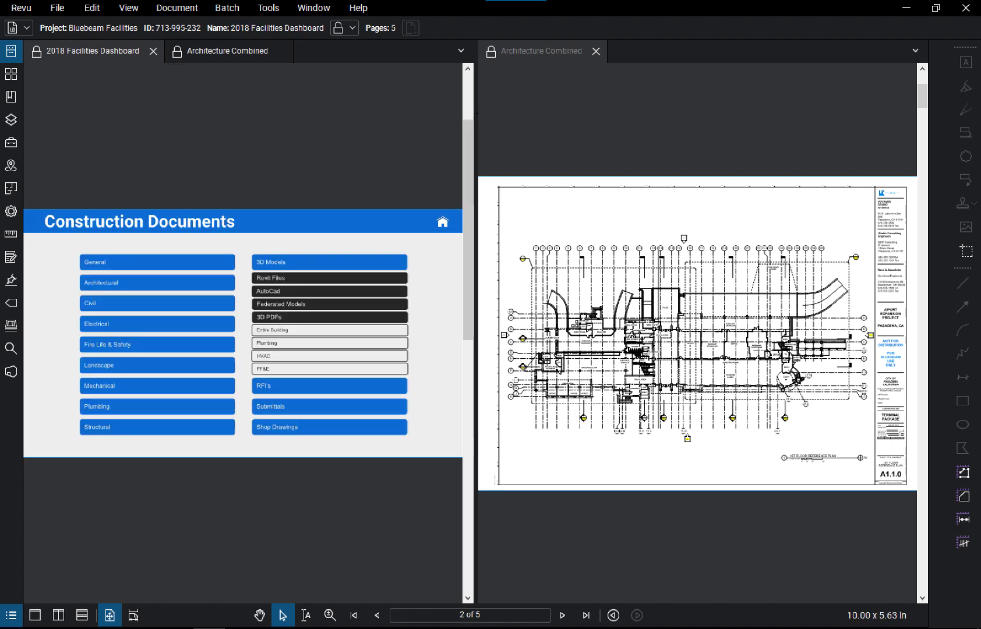
pyautogui.moveTo(386, 120); pyautogui.dragTo(363, 121)
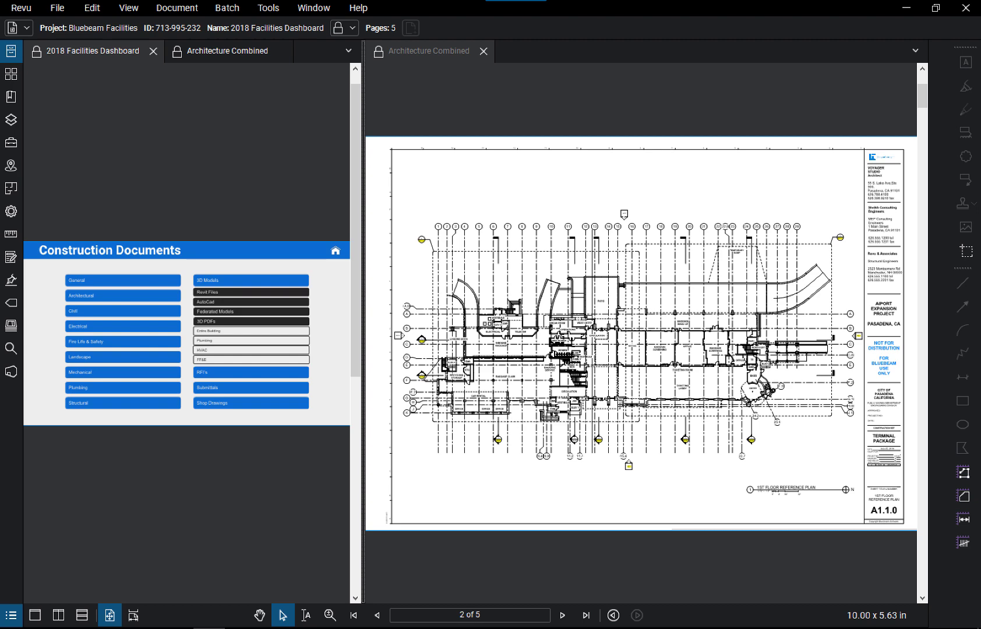
# Follow the section 1/A3.01 marker below the car rental area on the first floor reference plan to its sheet
pyautogui.scroll(3, 506, 455)
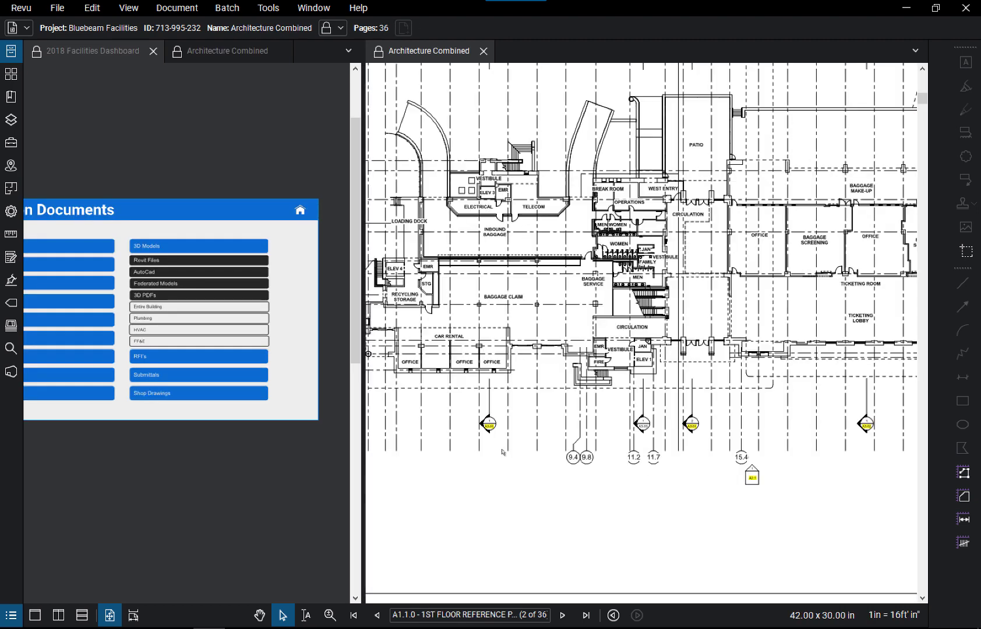
pyautogui.scroll(3, 502, 452)
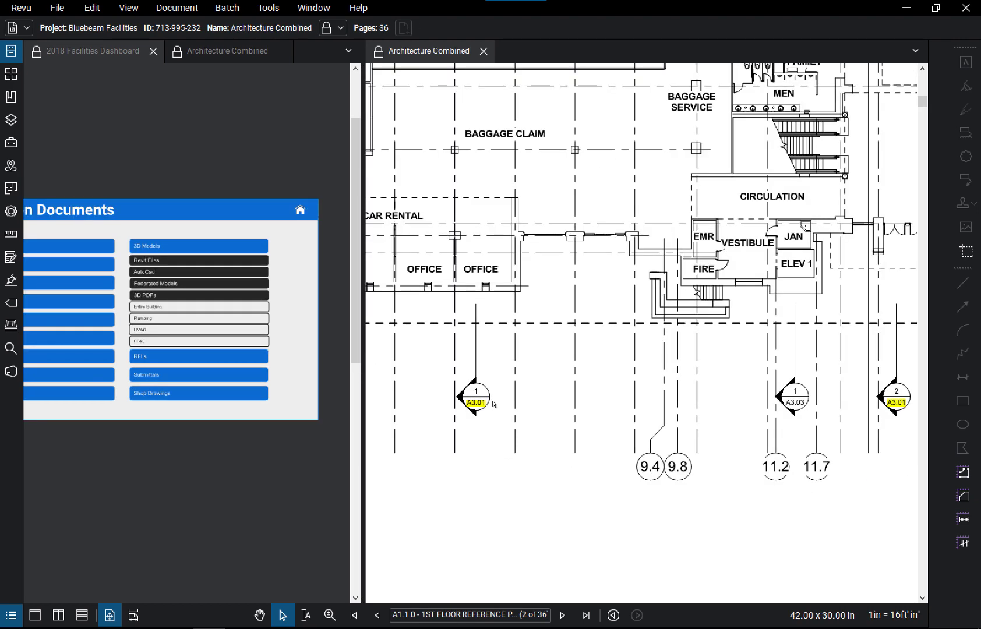
pyautogui.moveTo(521, 401); pyautogui.dragTo(612, 361)
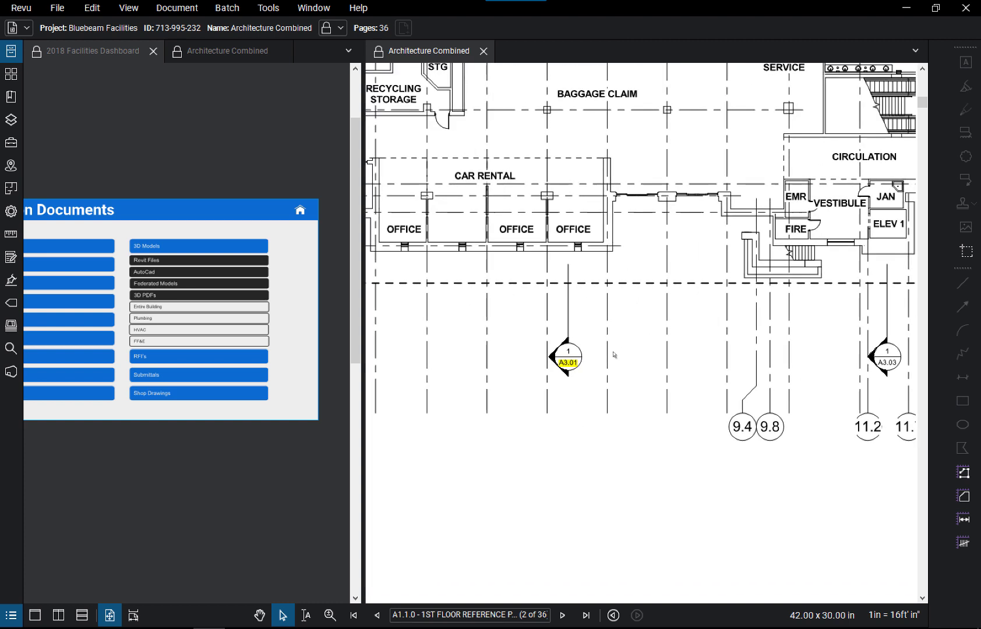
pyautogui.click(572, 364)
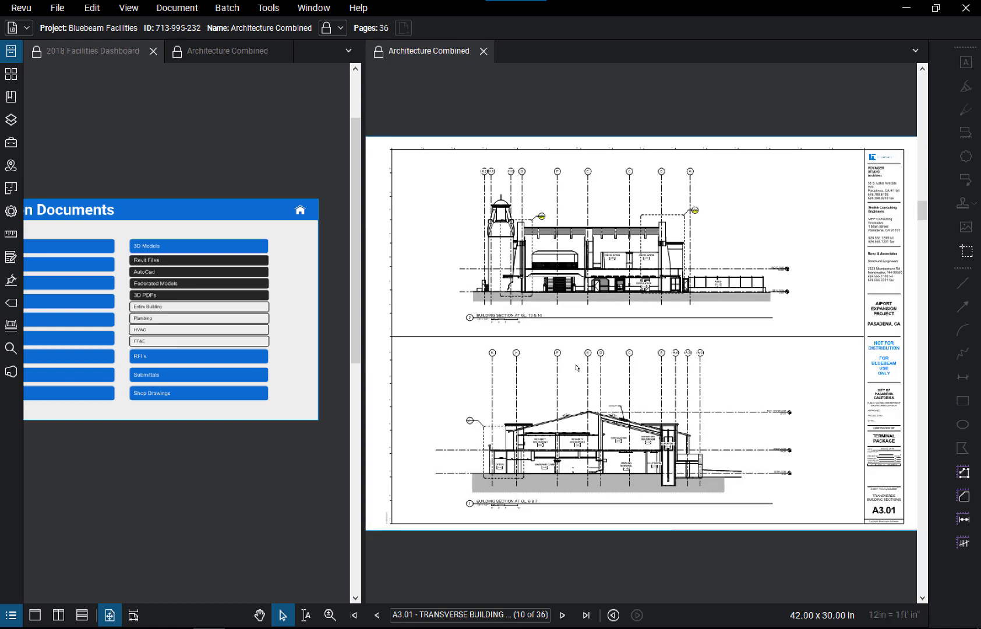
# Follow the 2/A4.10 callout on the upper building section, and from the wall sections sheet follow the 13/A7.01 detail callout
pyautogui.scroll(1, 549, 194)
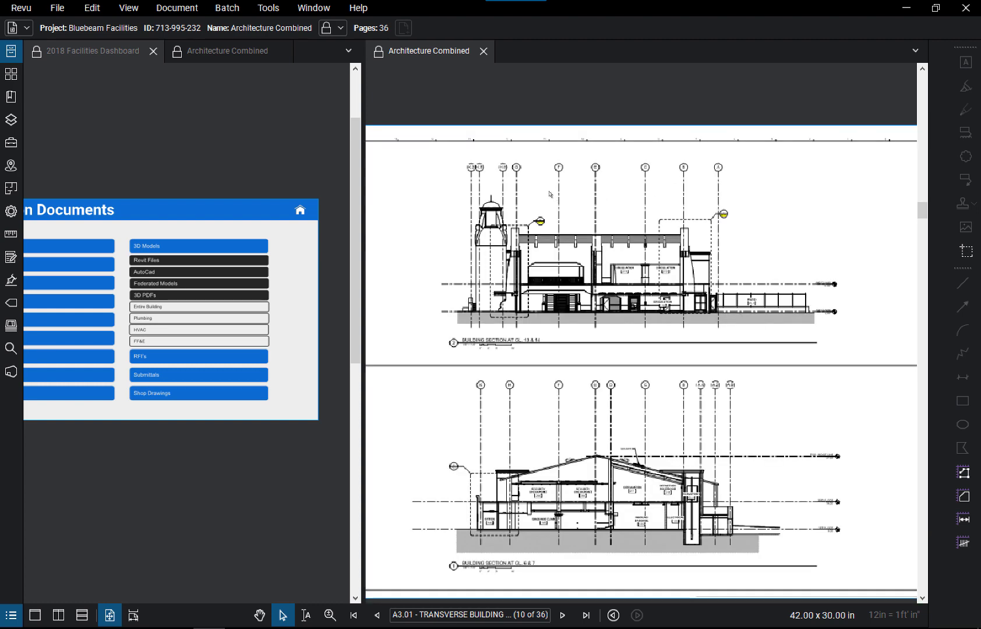
pyautogui.scroll(3, 549, 194)
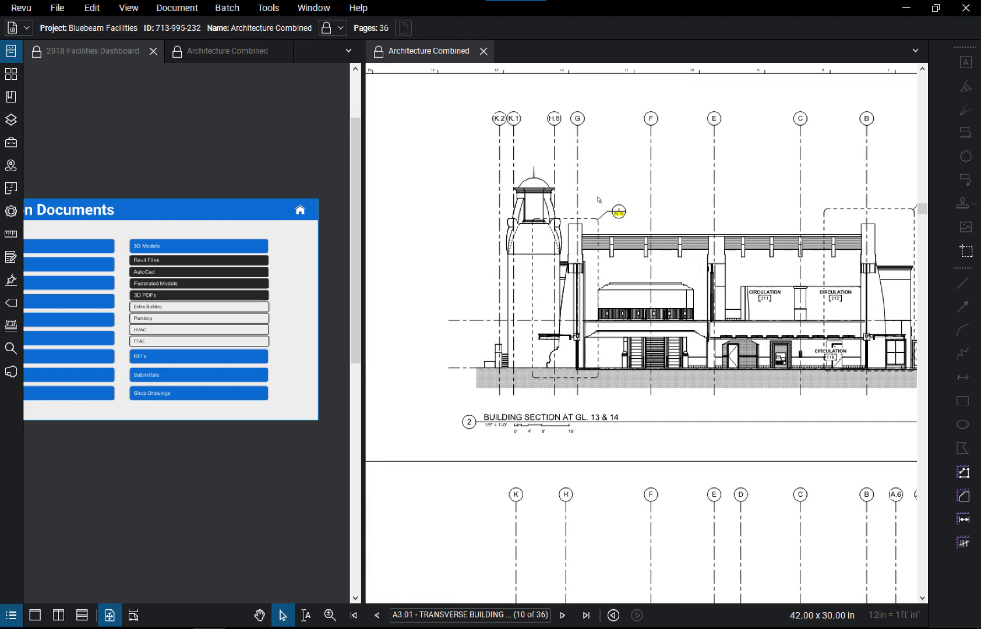
pyautogui.scroll(3, 599, 200)
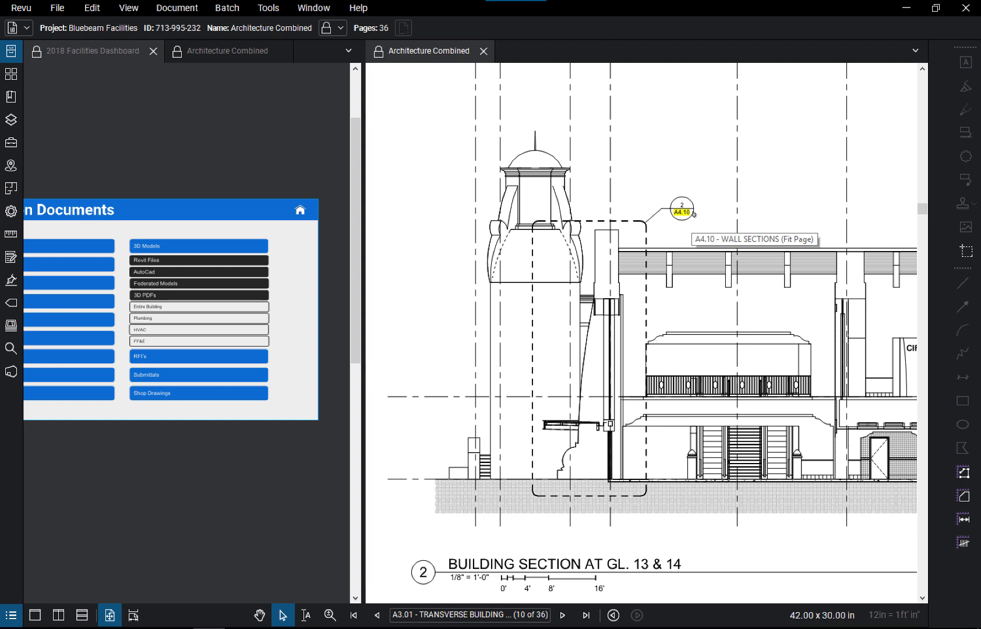
pyautogui.click(683, 213)
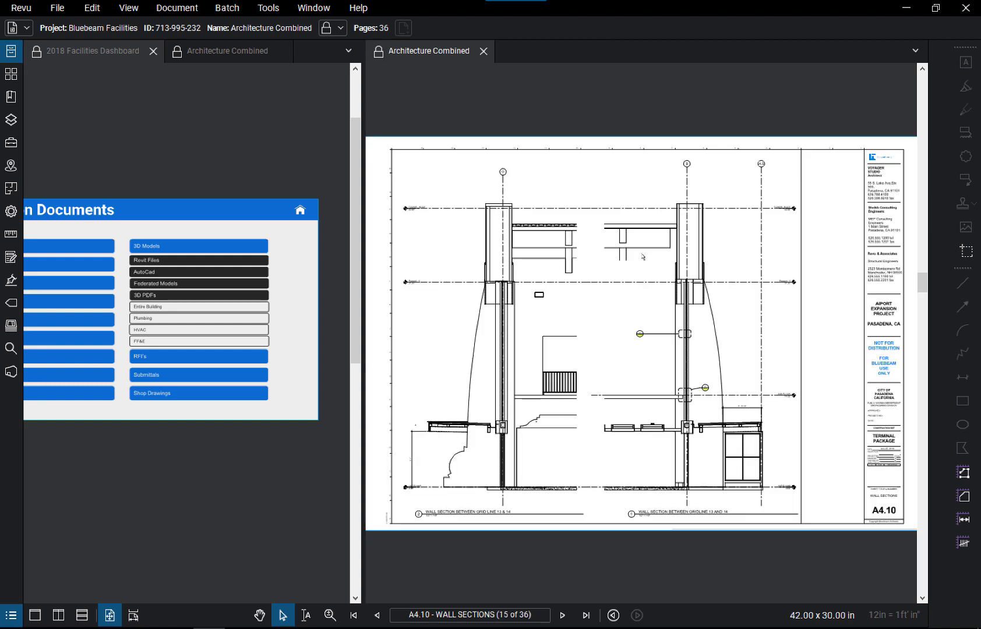
pyautogui.scroll(5, 712, 401)
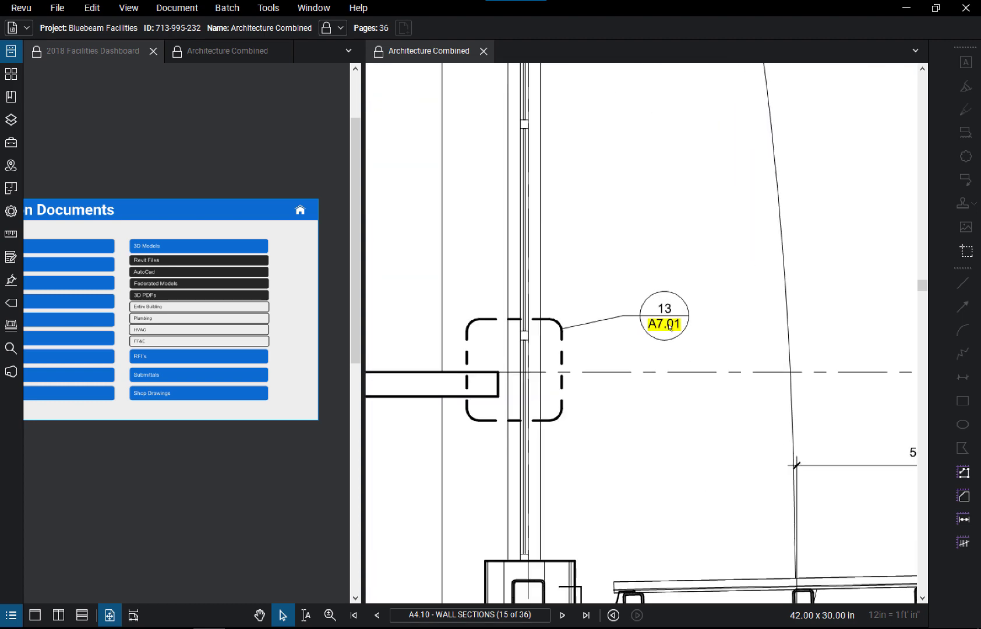
pyautogui.click(673, 329)
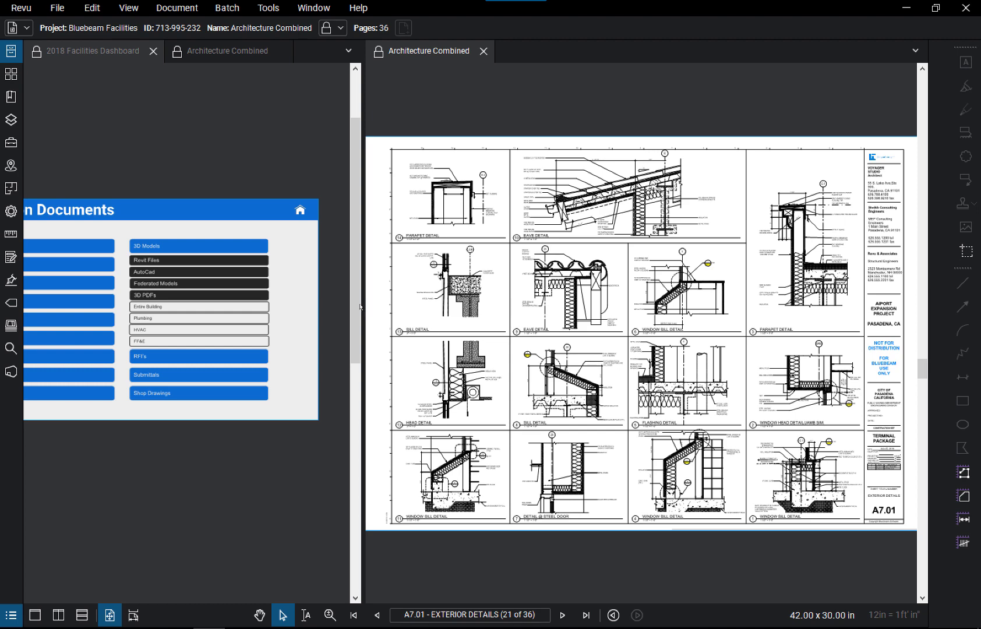
# Widen the dashboard's pane and open Mechanical Combined.pdf from the Mechanical link on the Construction Documents page
pyautogui.moveTo(358, 309); pyautogui.dragTo(446, 309)
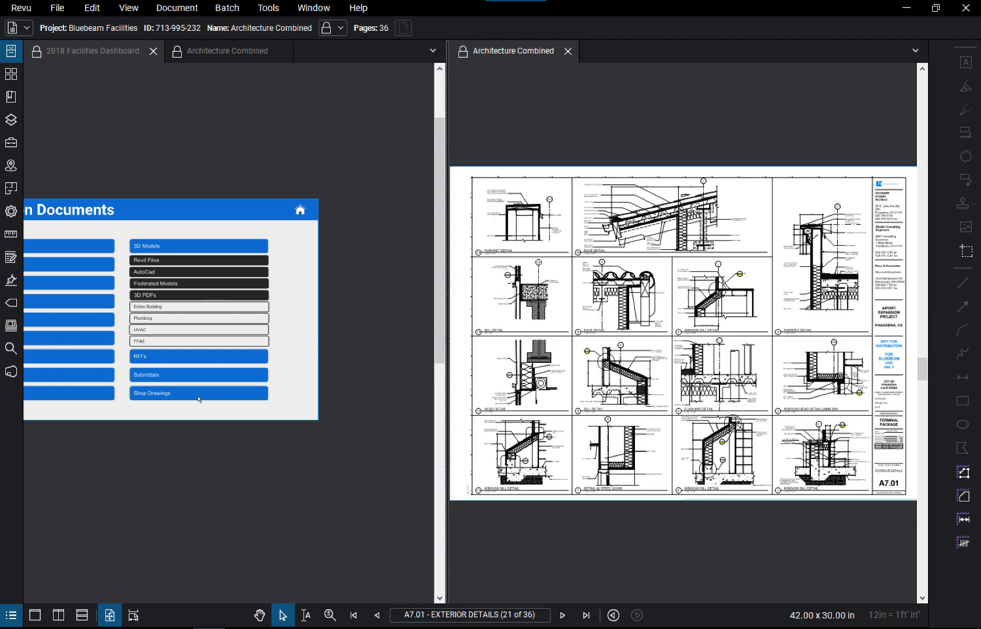
pyautogui.click(294, 386)
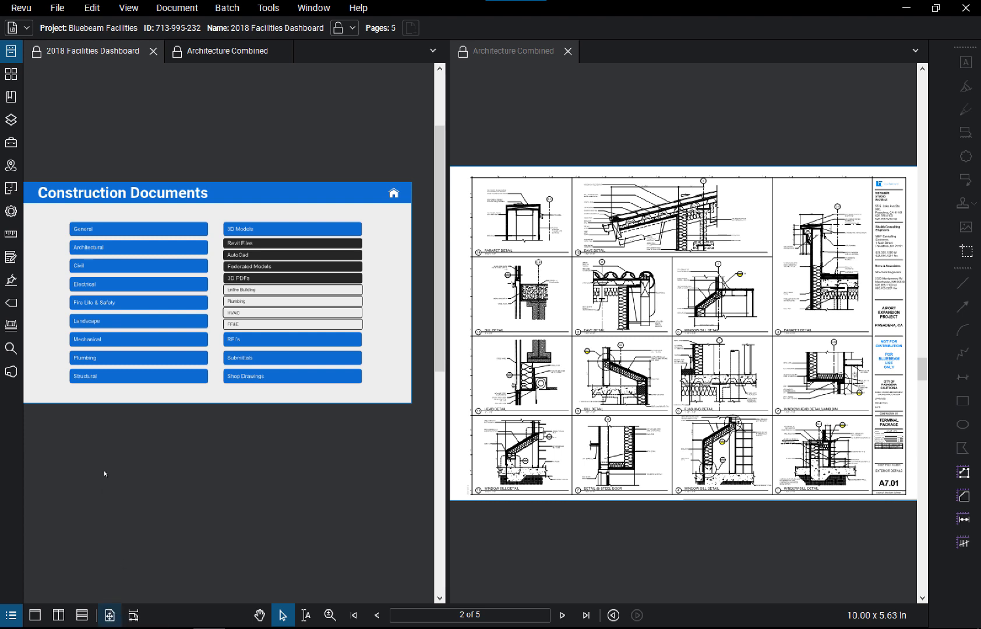
pyautogui.click(83, 343)
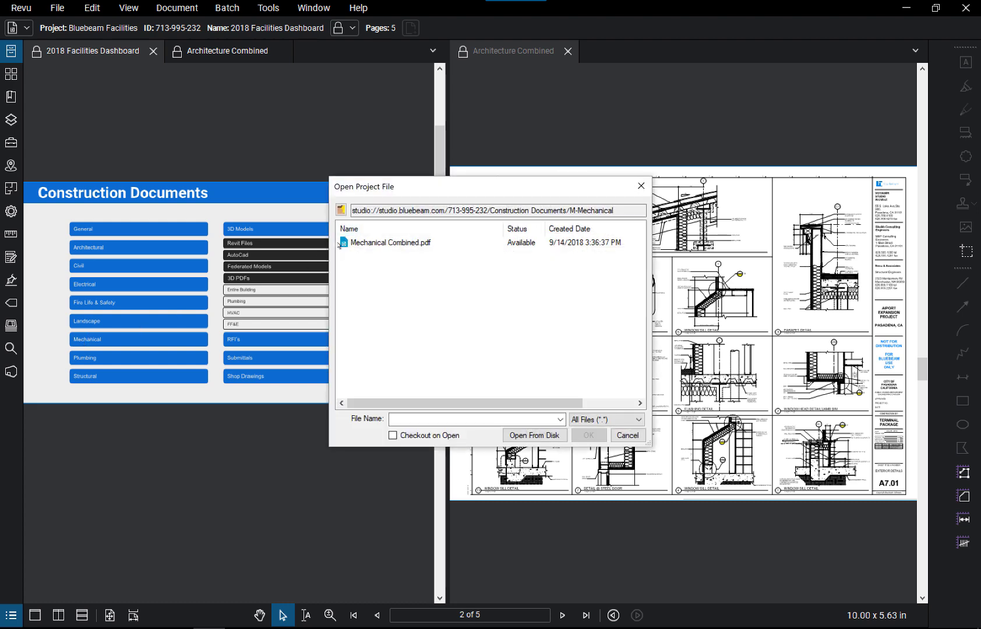
pyautogui.doubleClick(381, 243)
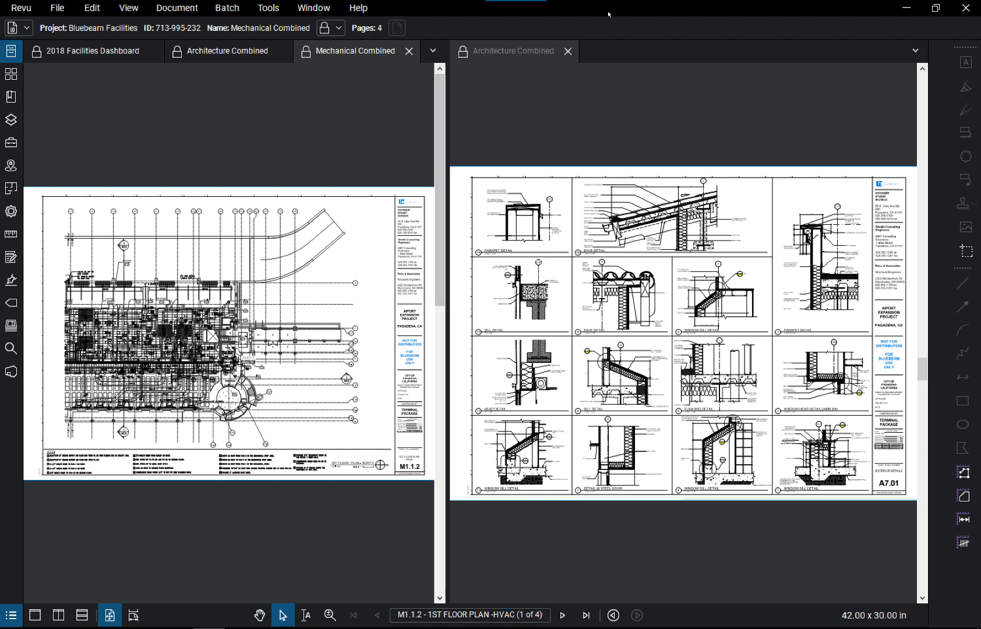
# Close the split copy of Architecture Combined and return to the dashboard's Construction Documents page, fitted to the window
pyautogui.click(568, 51)
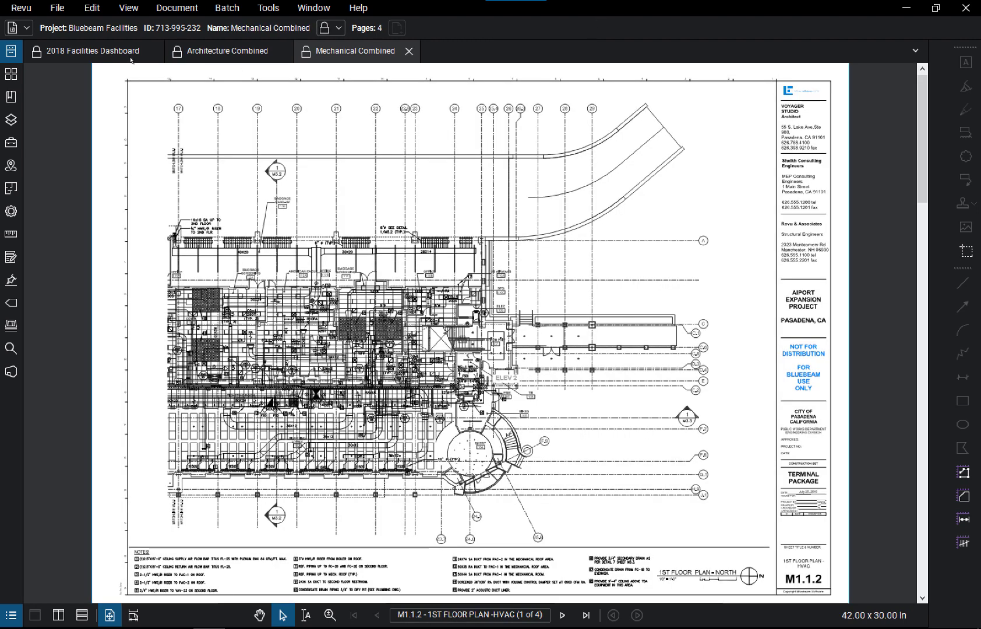
pyautogui.click(130, 54)
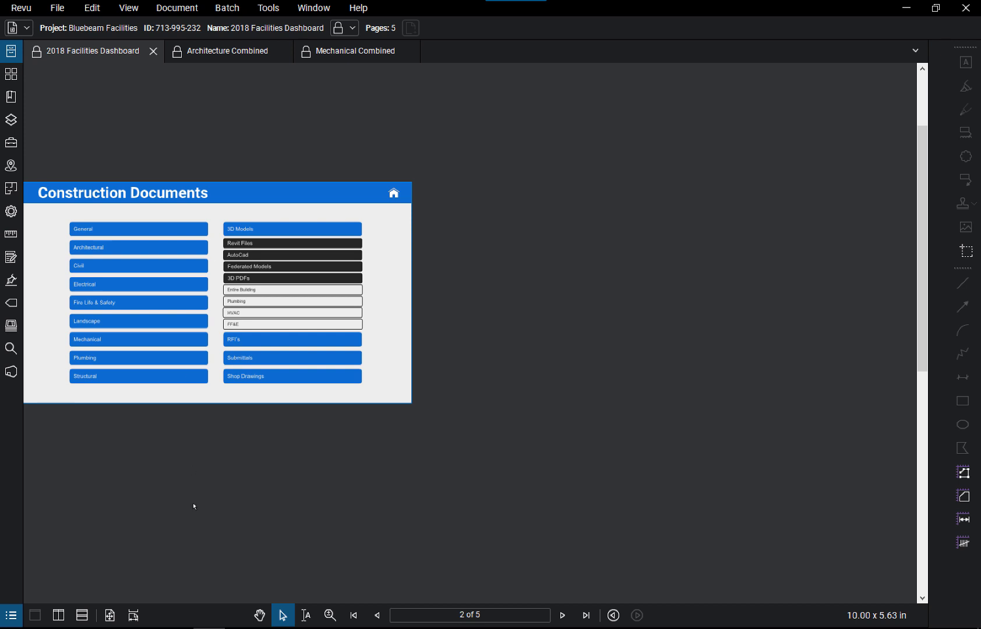
pyautogui.click(110, 613)
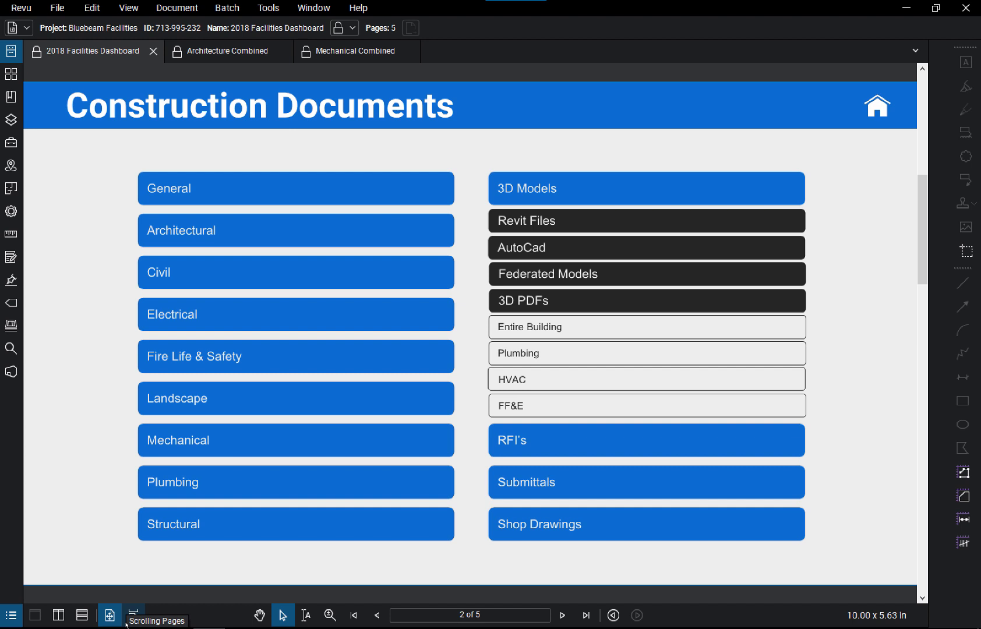
pyautogui.click(126, 623)
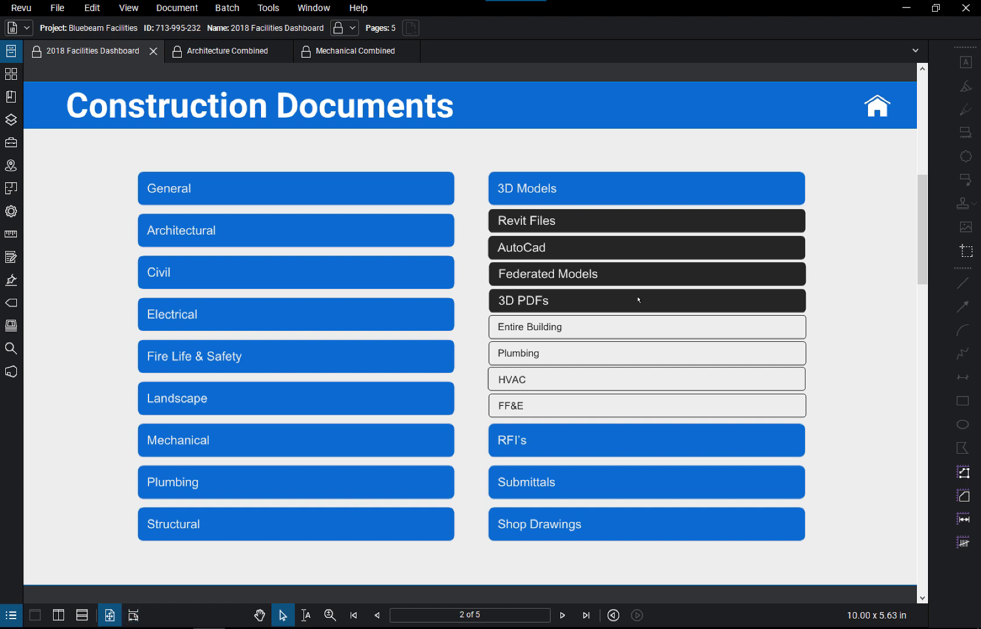
# Open Sarnafil Product Data through the dashboard's home and operations, maintenance and product information pages, and briefly show its page thumbnails
pyautogui.click(880, 107)
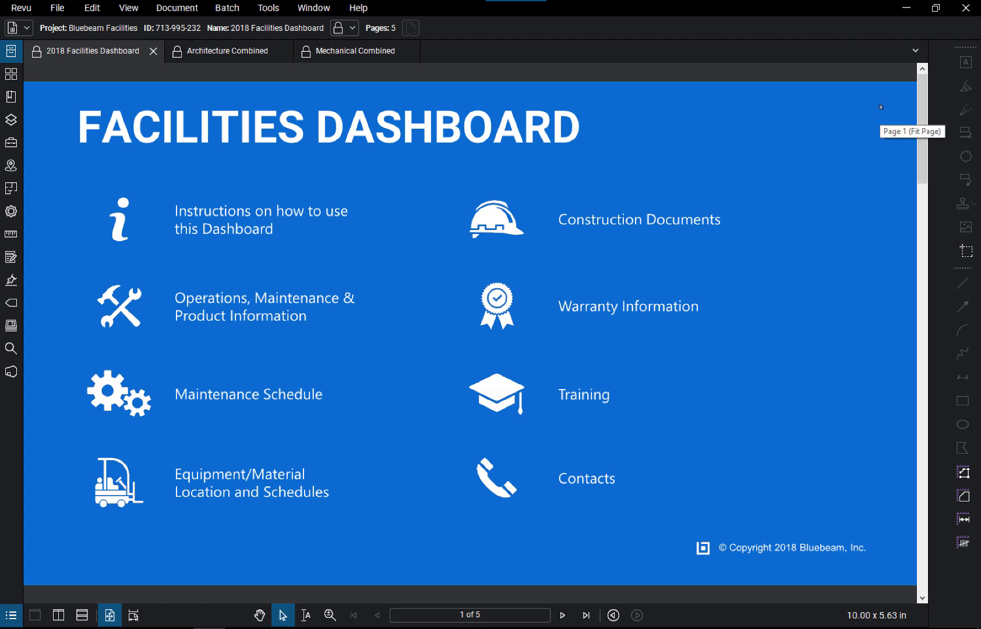
pyautogui.click(198, 308)
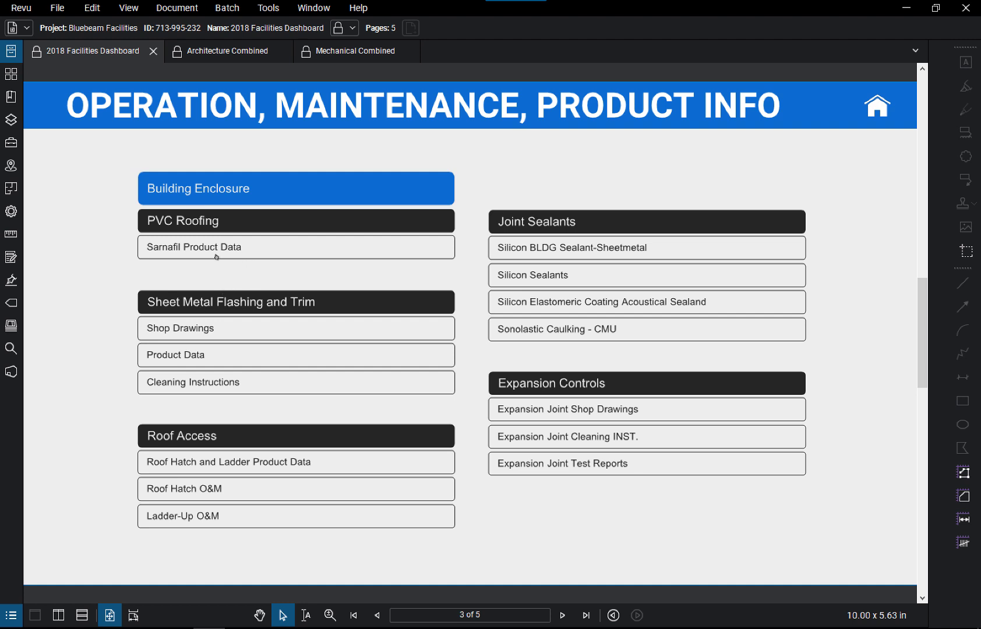
pyautogui.click(181, 247)
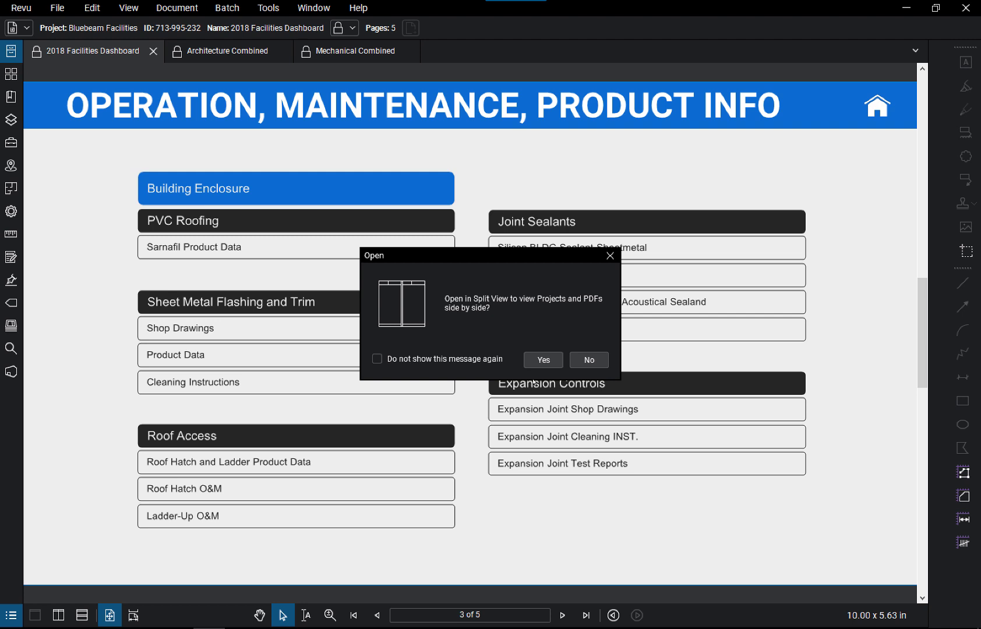
pyautogui.click(539, 359)
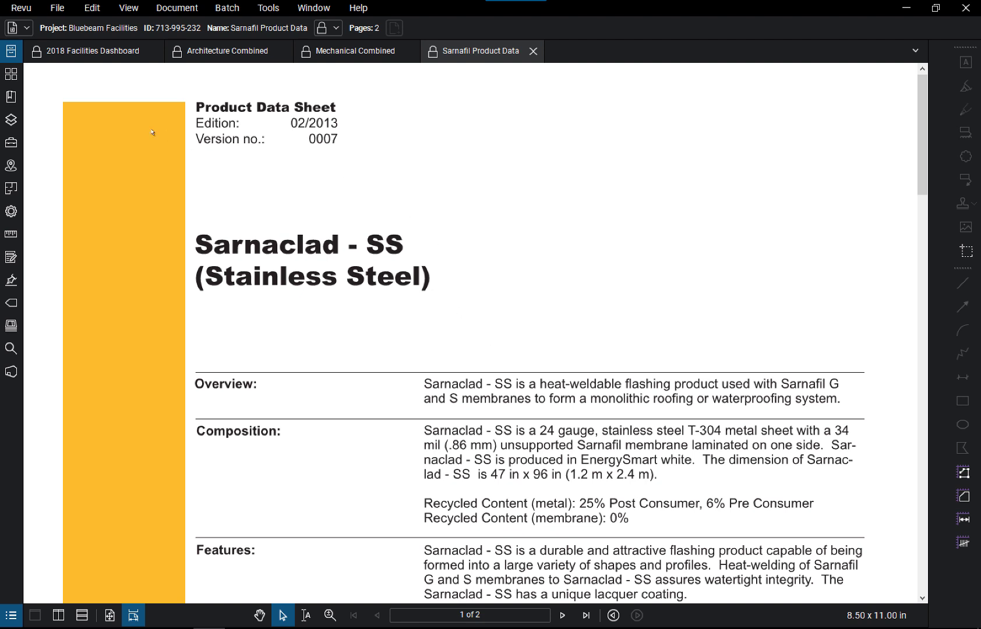
pyautogui.click(7, 76)
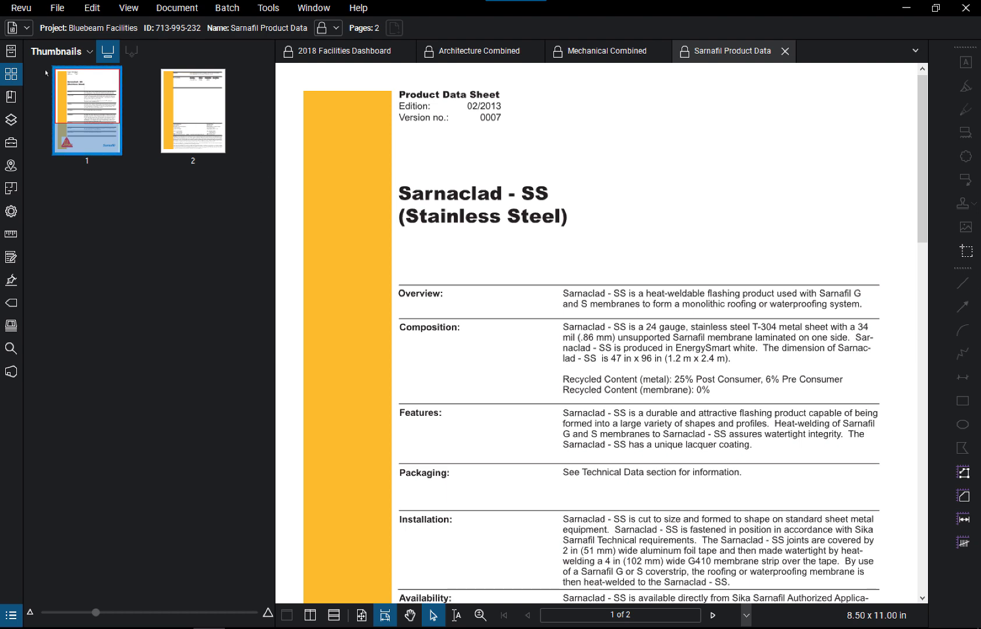
pyautogui.click(13, 74)
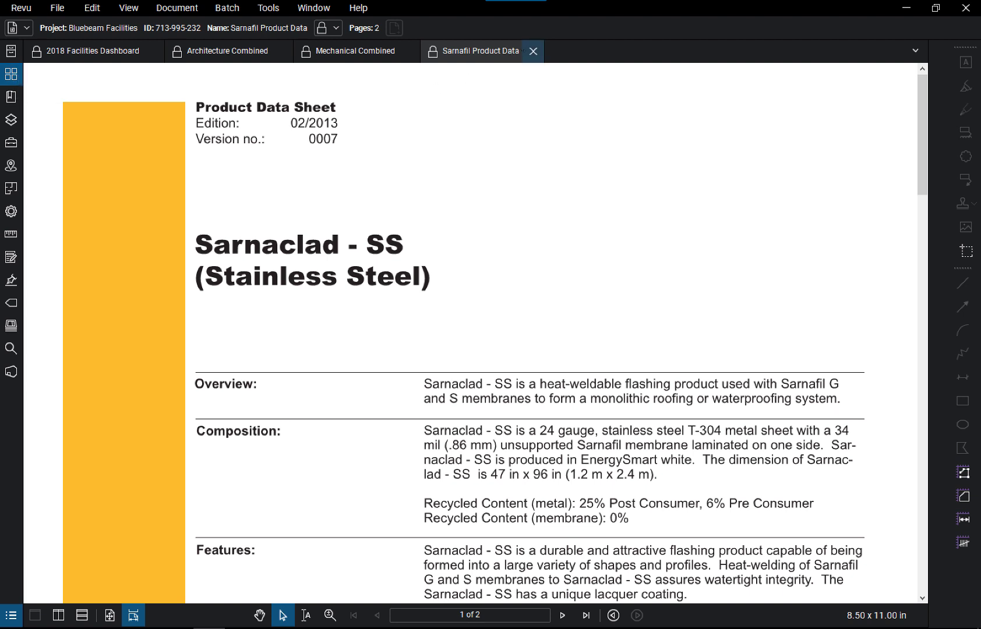
# Close Sarnafil Product Data, visit the dashboard's Warranty Information page from home, and return to the home page
pyautogui.click(533, 51)
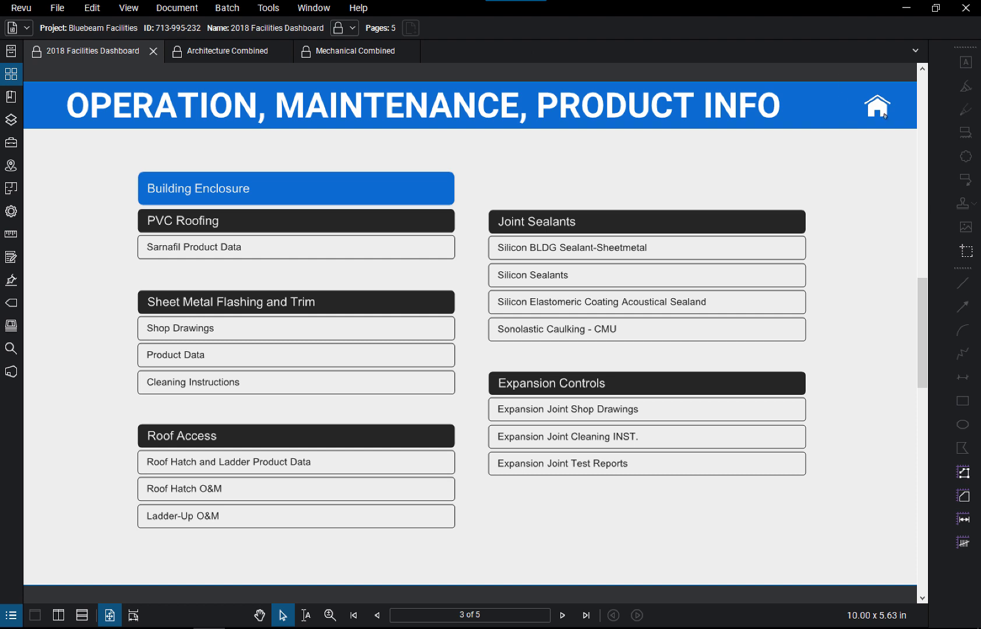
pyautogui.click(879, 115)
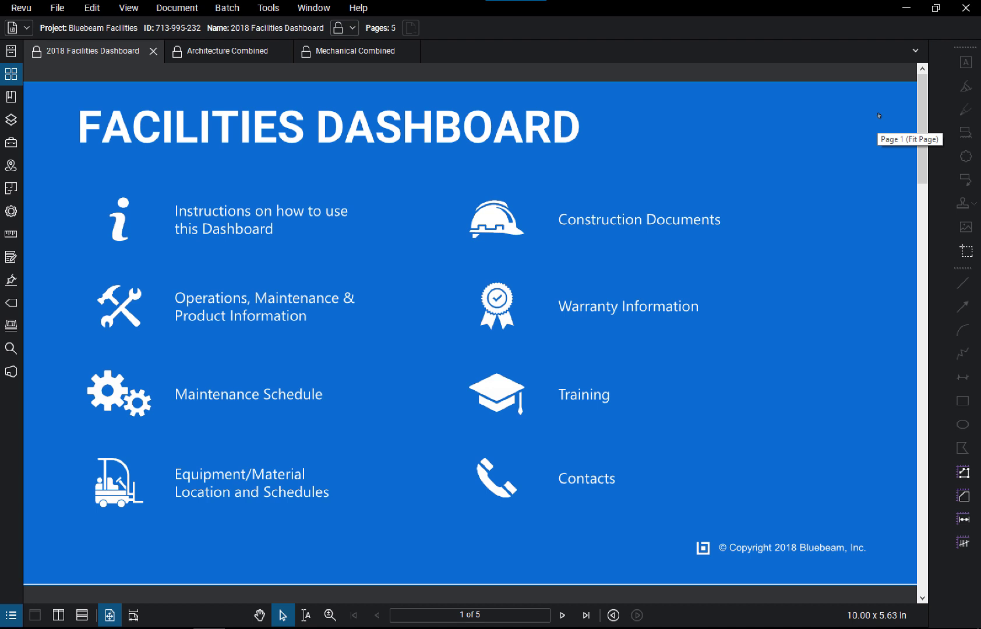
pyautogui.click(500, 302)
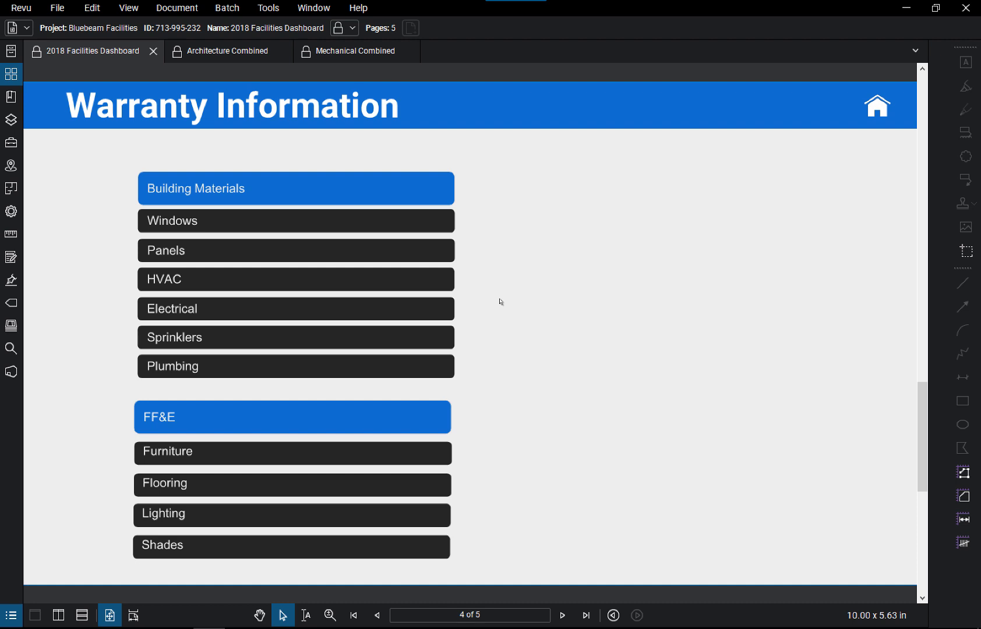
pyautogui.click(877, 104)
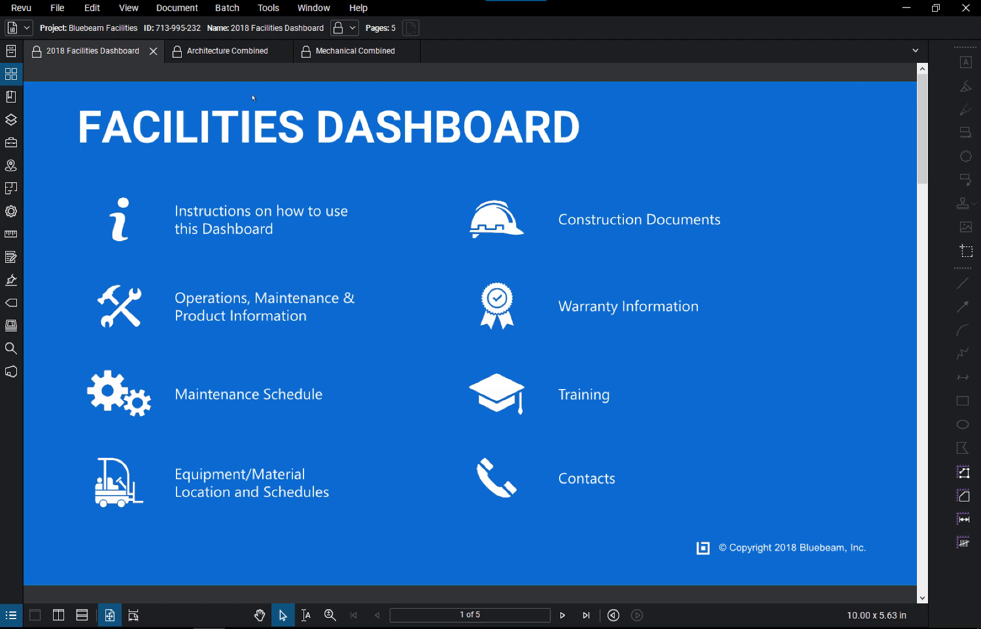
# Briefly show the dashboard's page thumbnails, and open the Bluebeam Facilities project from Studio with the project list hidden
pyautogui.click(15, 77)
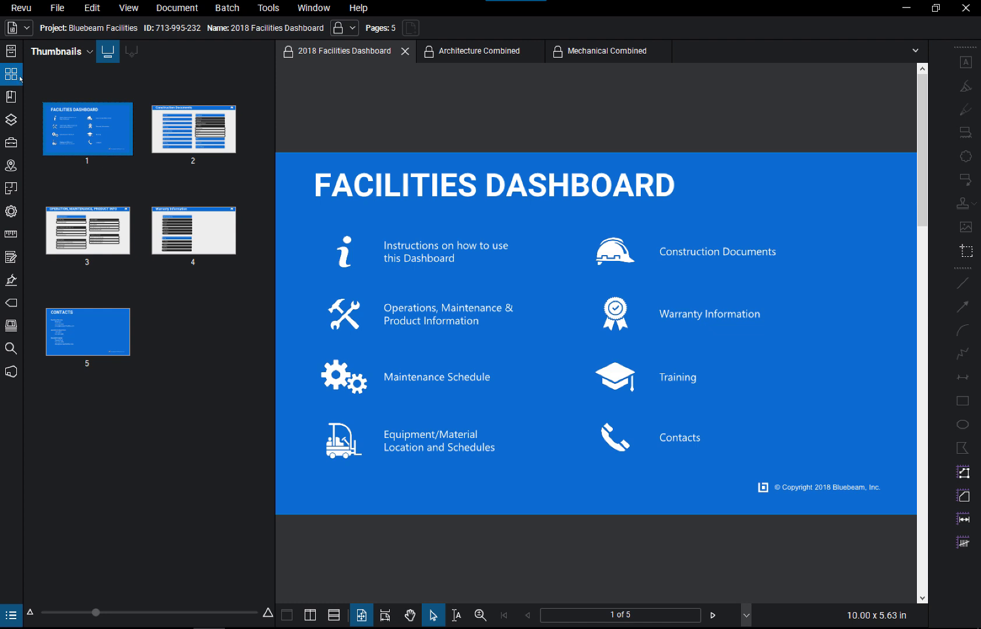
pyautogui.click(12, 74)
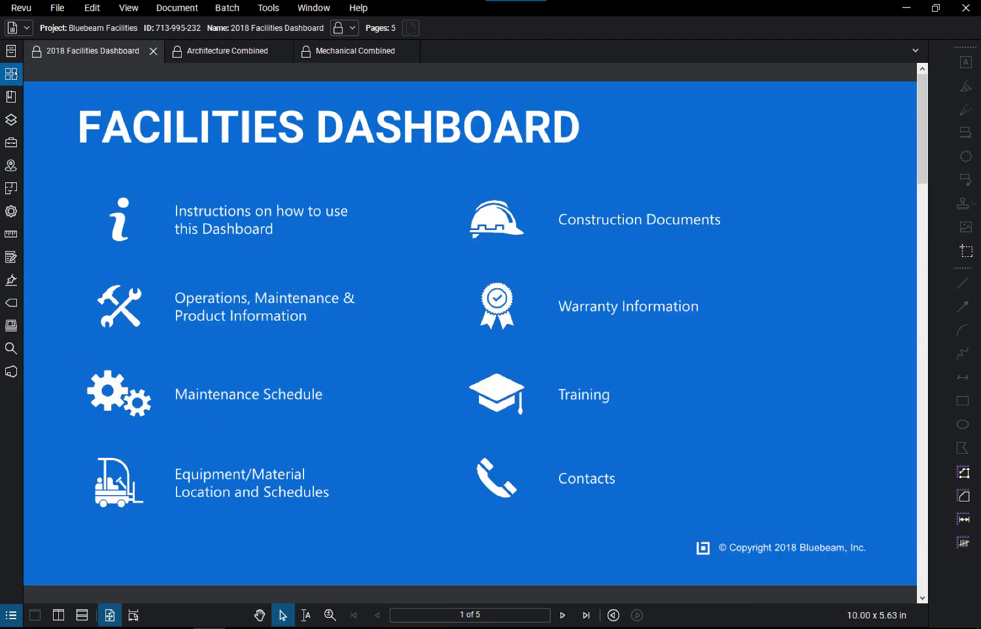
pyautogui.click(12, 371)
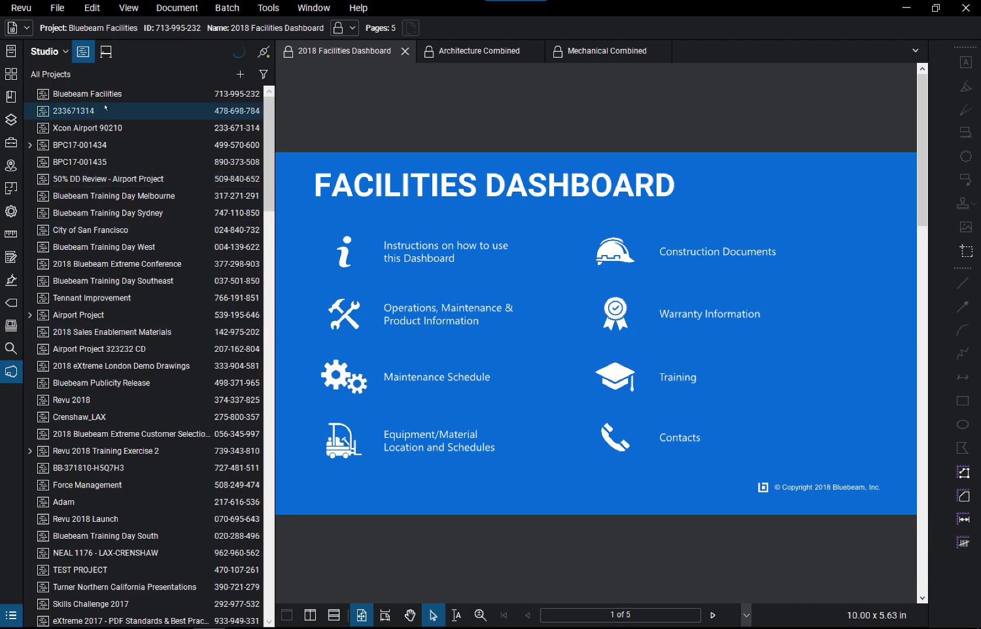
pyautogui.doubleClick(103, 94)
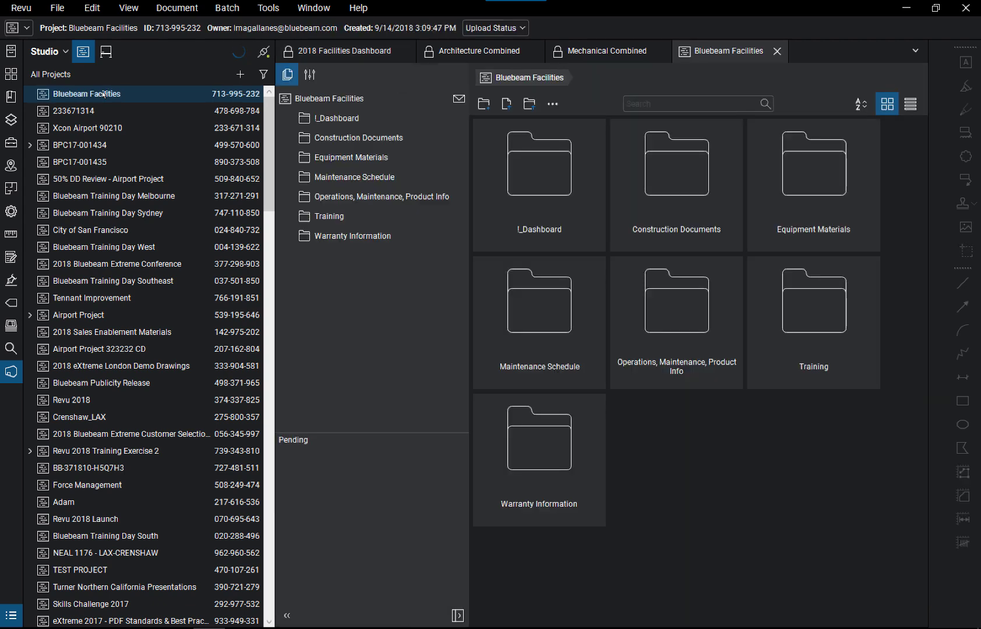
pyautogui.click(17, 378)
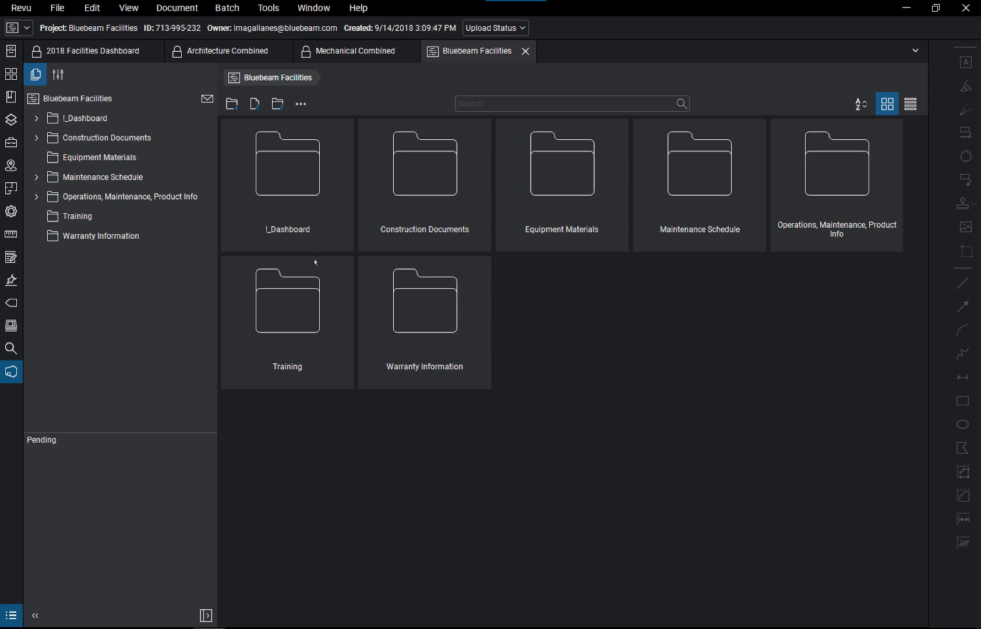
# Expand the project's !_Dashboard folder and open 2018 Facilities Dashboard.pdf from it
pyautogui.click(111, 126)
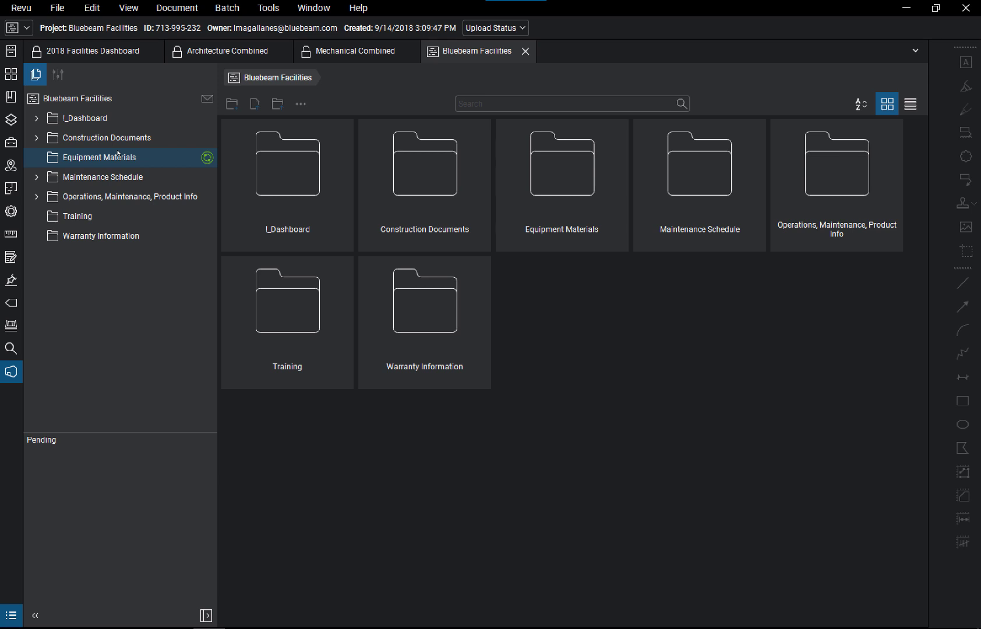
pyautogui.click(116, 118)
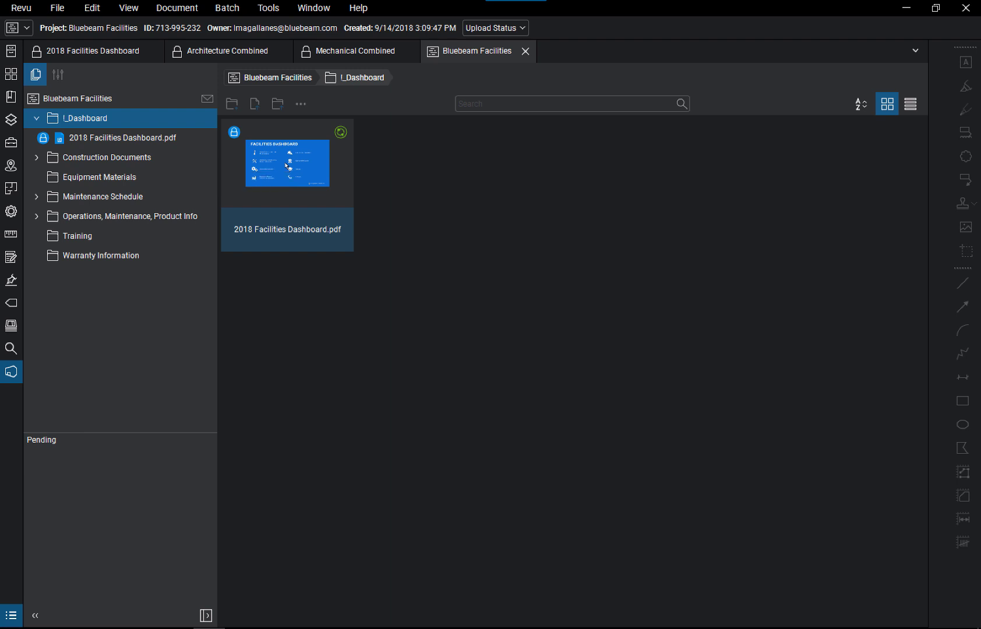
pyautogui.click(285, 11)
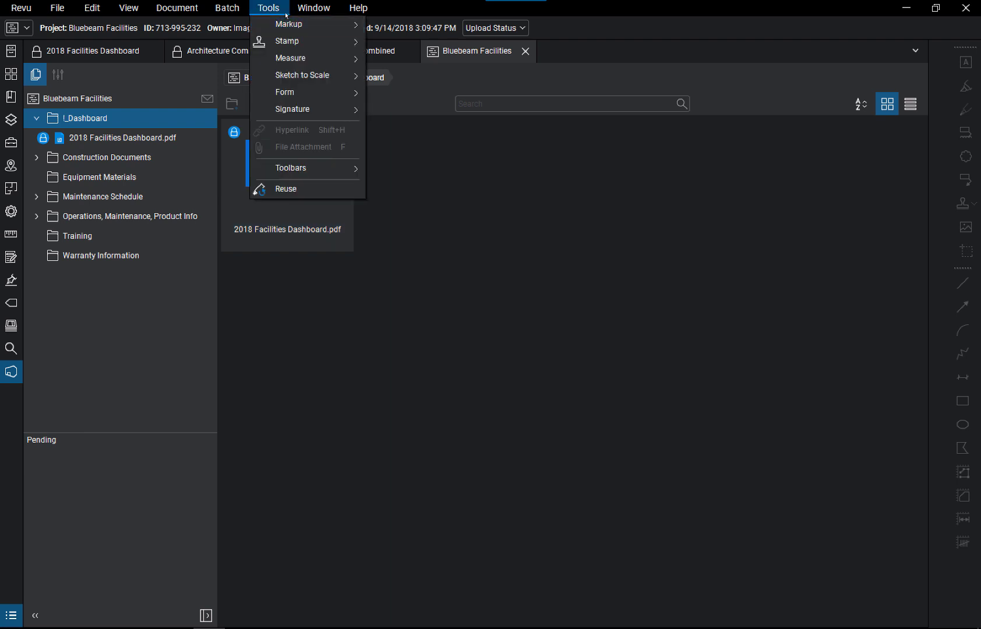
pyautogui.click(237, 148)
pyautogui.doubleClick(237, 148)
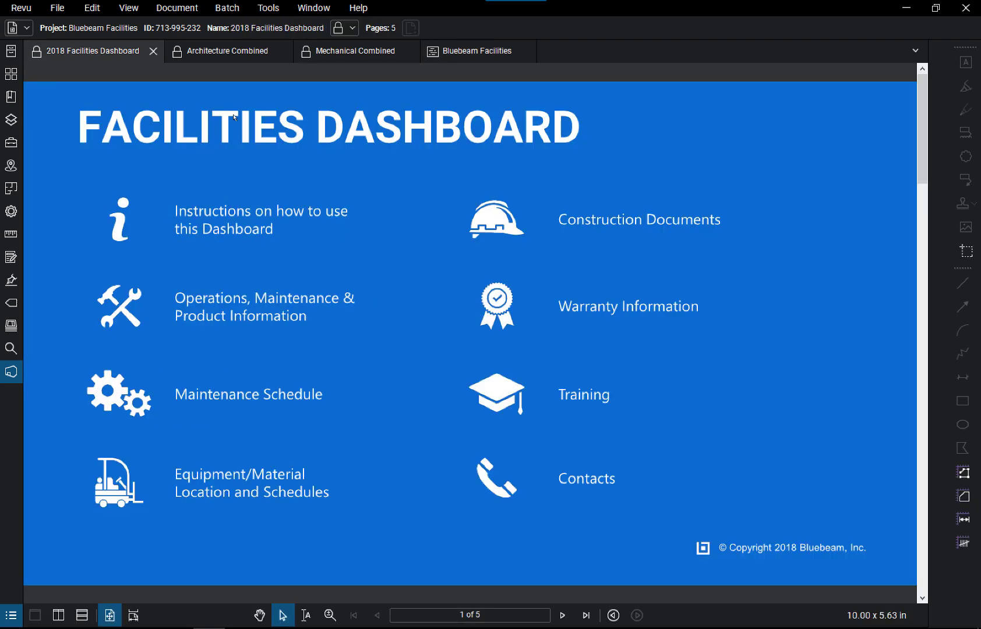
pyautogui.click(36, 52)
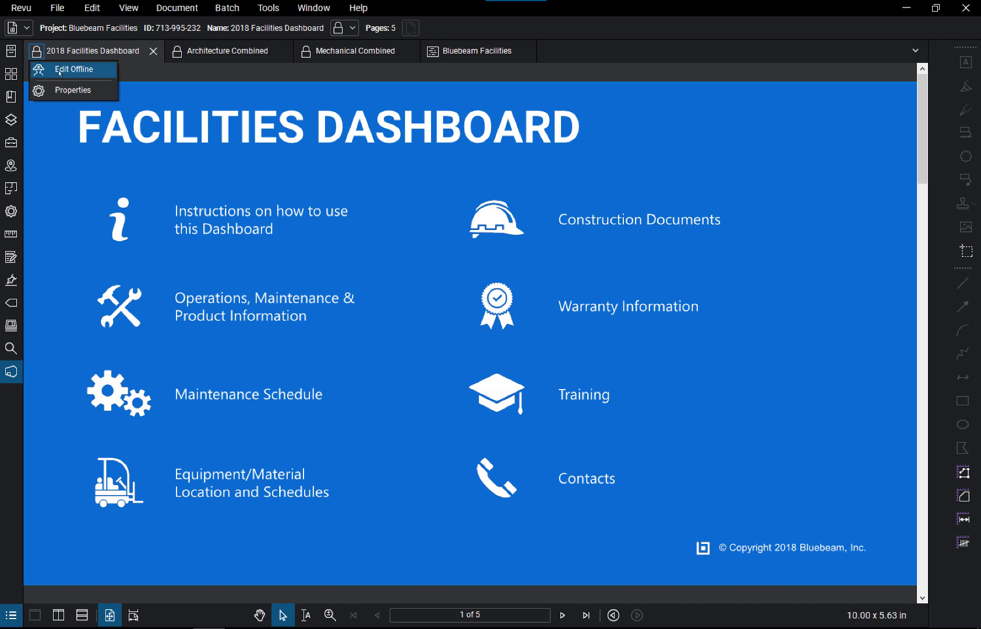
pyautogui.hotkey('ctrl', 'f')
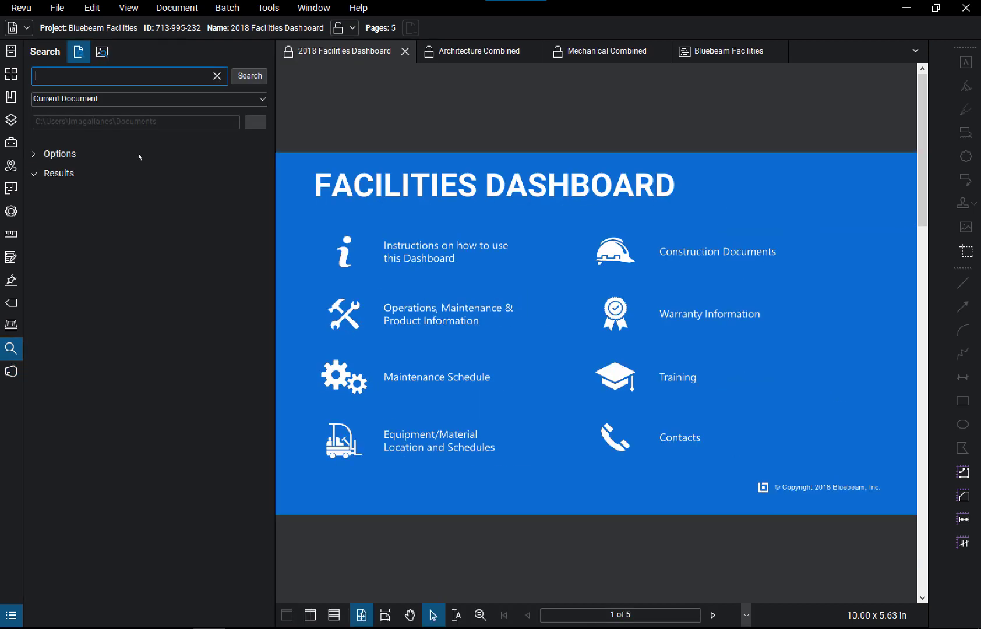
pyautogui.click(18, 372)
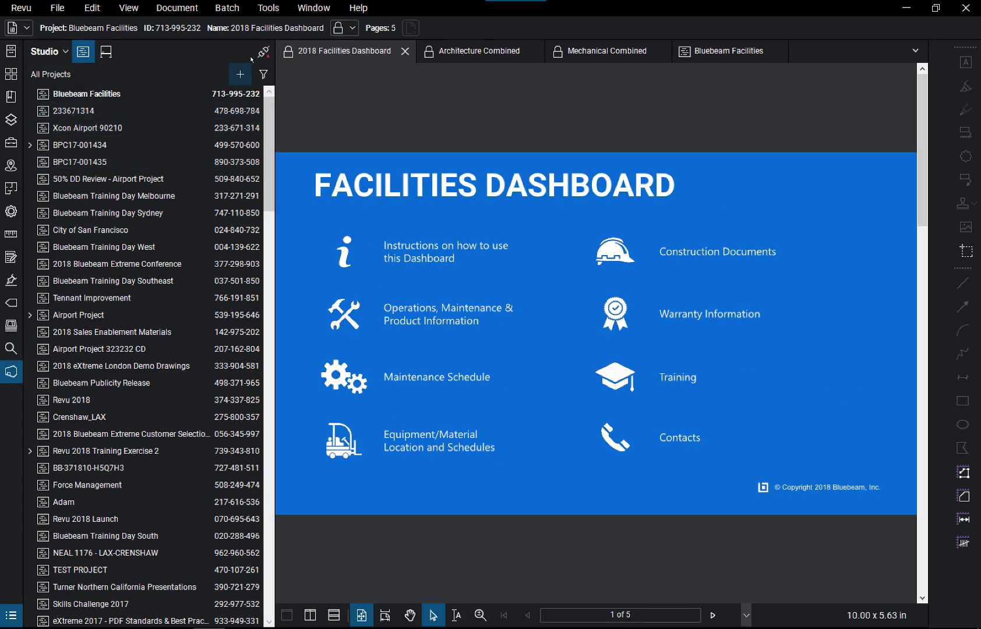
pyautogui.click(260, 54)
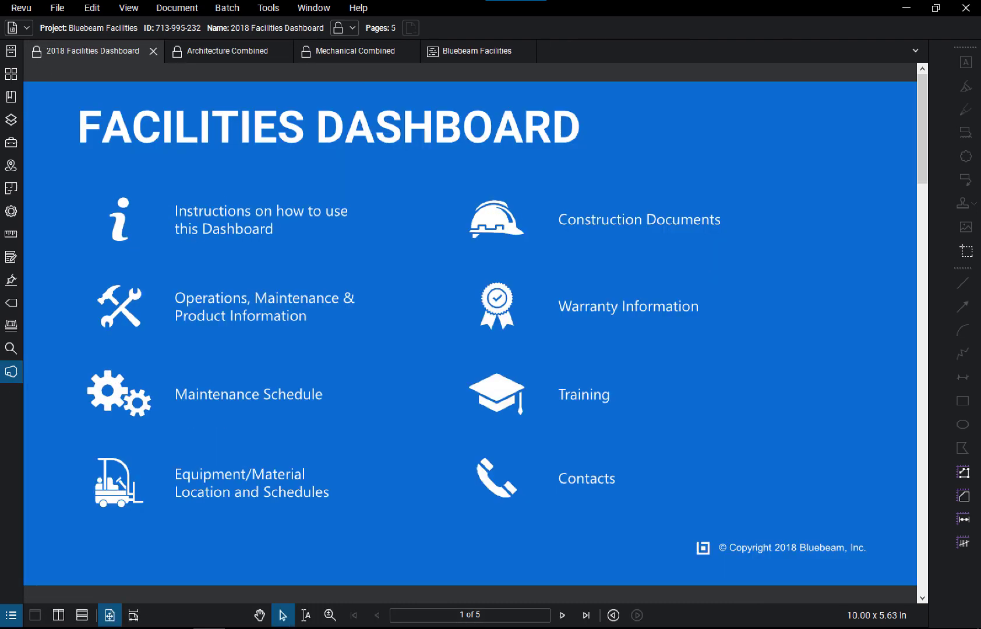
# Check out the 2018 Facilities Dashboard with Edit Offline
pyautogui.click(36, 51)
pyautogui.click(124, 117)
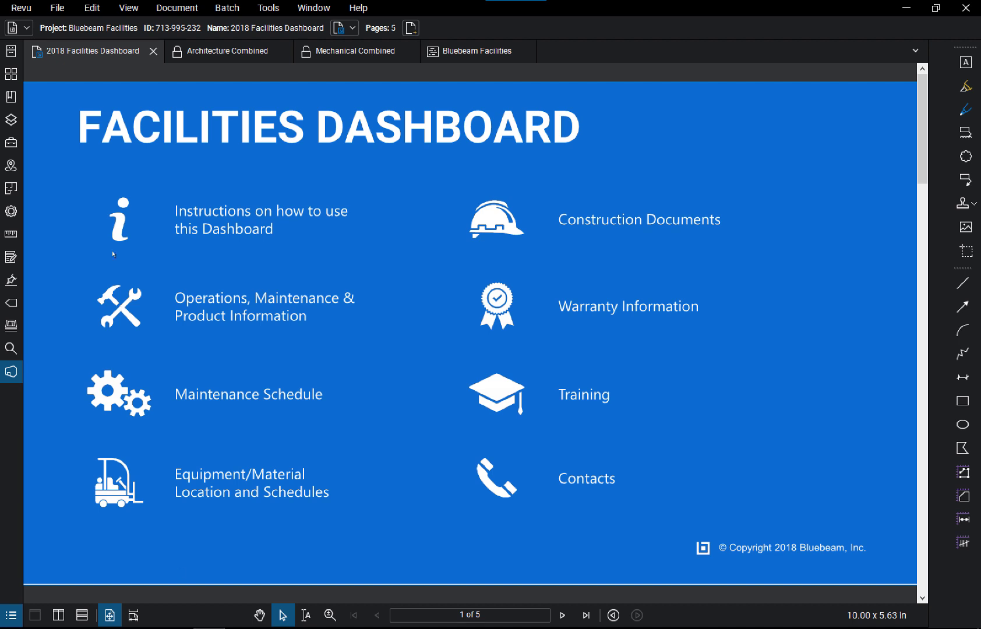
# Draw a rectangular hyperlink area around the Equipment/Material Location and Schedules icon and label
pyautogui.click(269, 8)
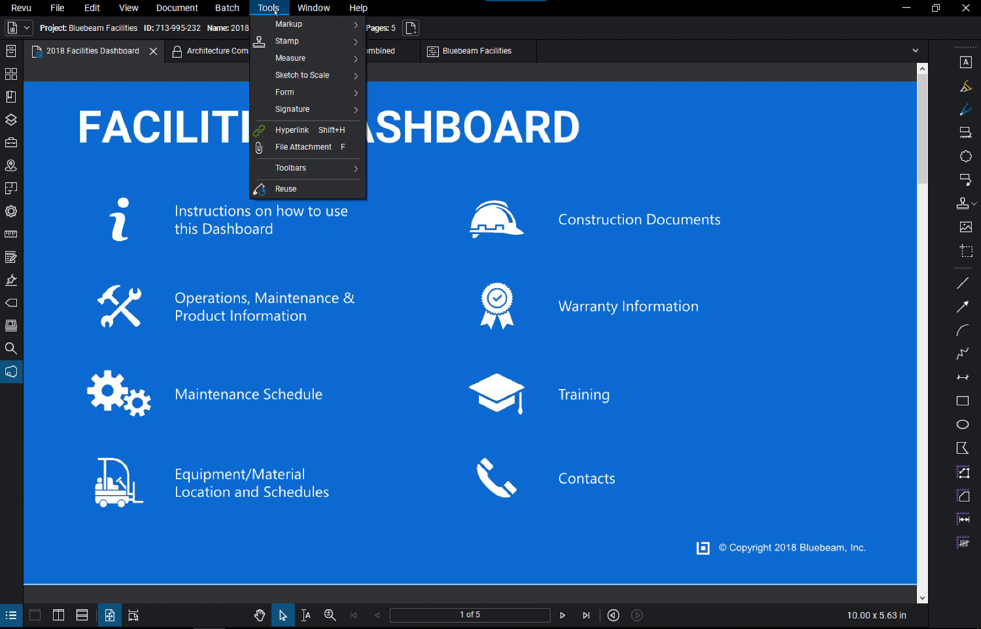
pyautogui.click(280, 131)
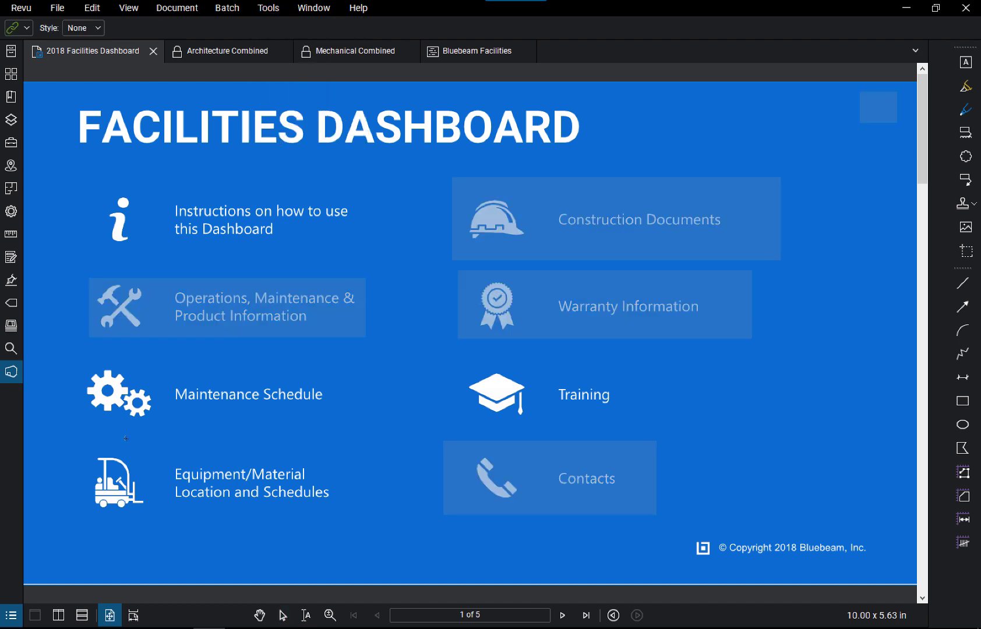
pyautogui.moveTo(79, 448); pyautogui.dragTo(342, 527)
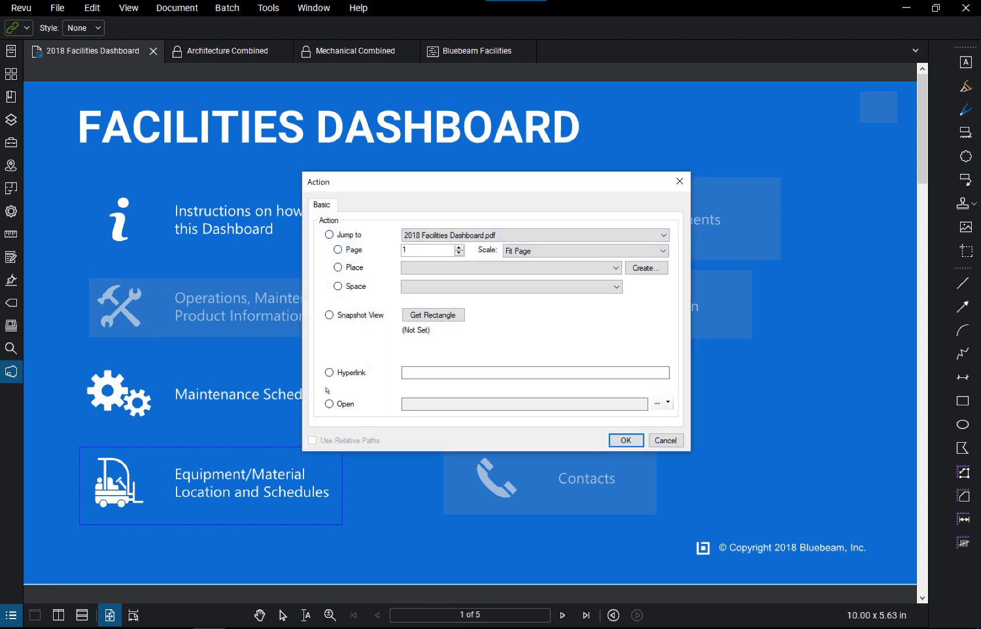
# Set the hyperlink's action to open the Equipment Materials folder of the Studio project, using relative paths
pyautogui.click(329, 405)
pyautogui.click(669, 402)
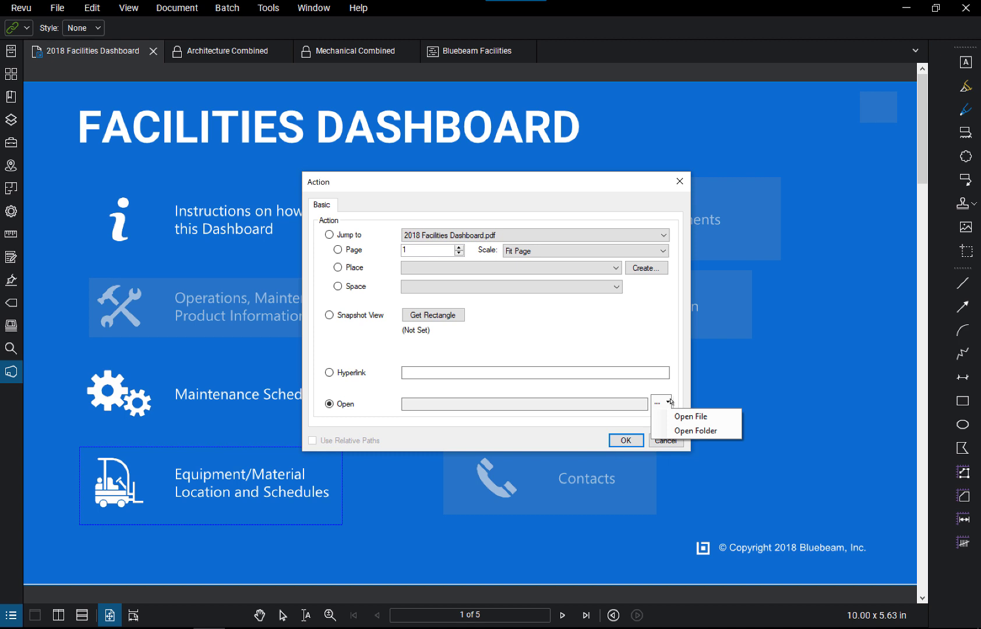
pyautogui.click(716, 434)
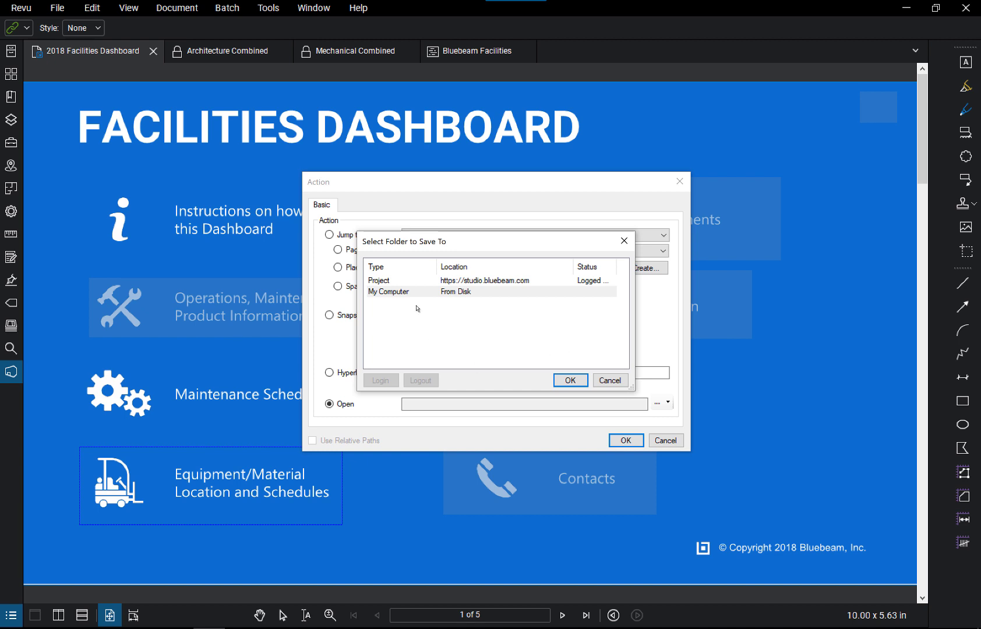
pyautogui.click(395, 282)
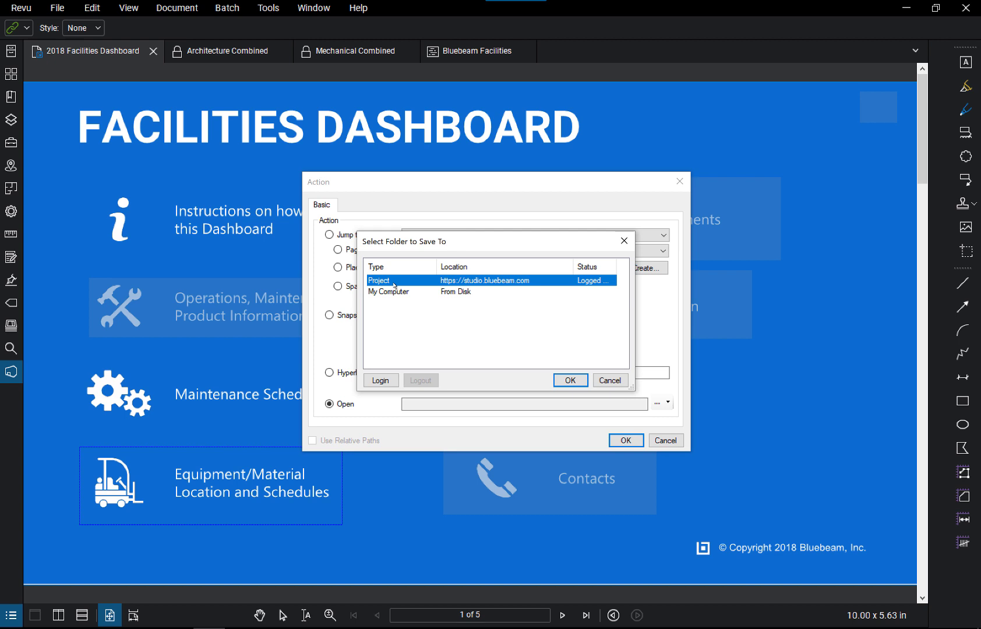
pyautogui.doubleClick(394, 283)
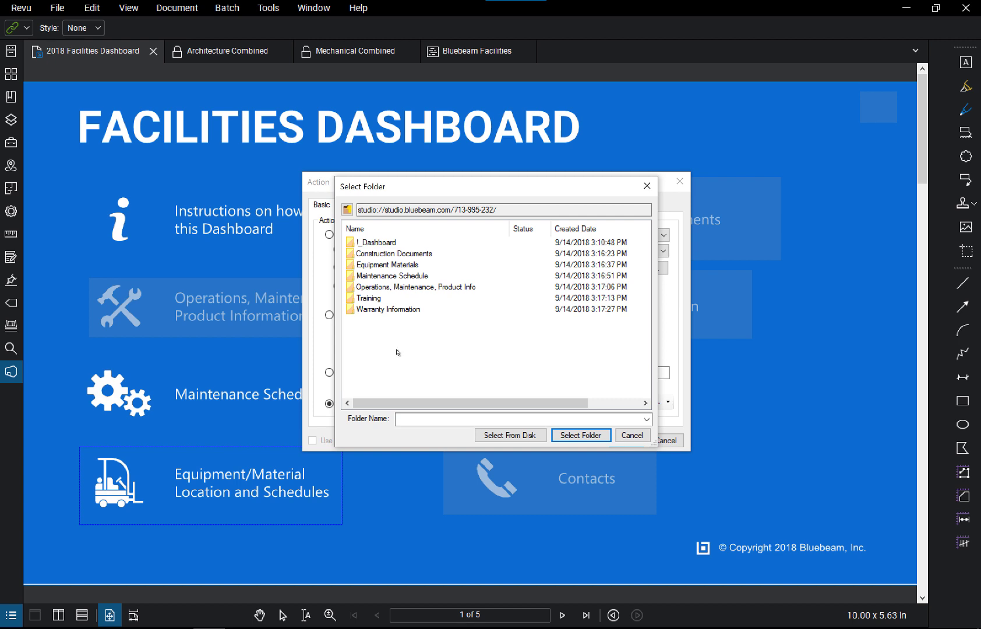
pyautogui.click(384, 266)
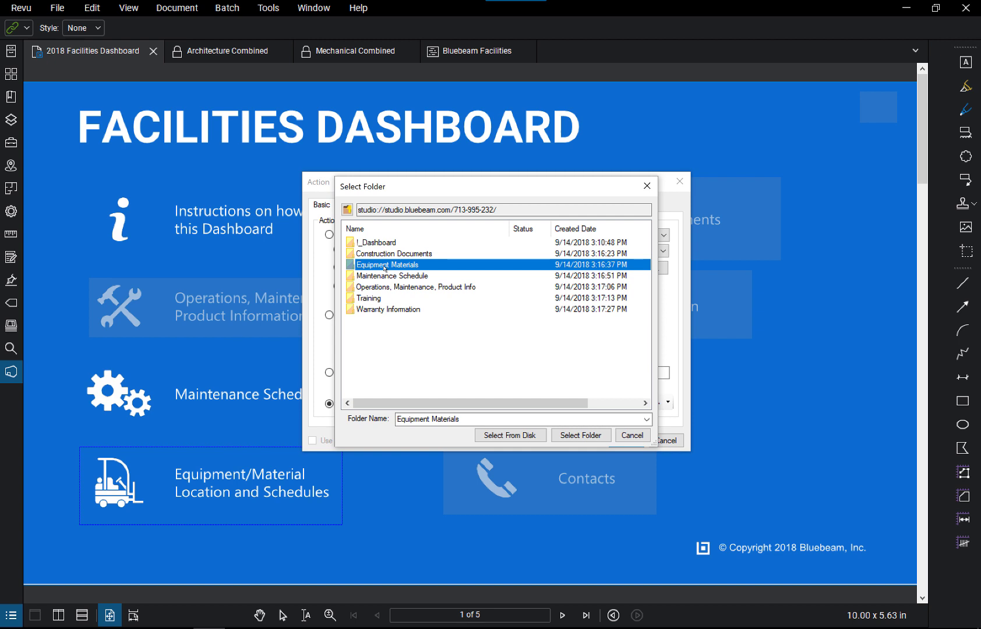
pyautogui.click(586, 436)
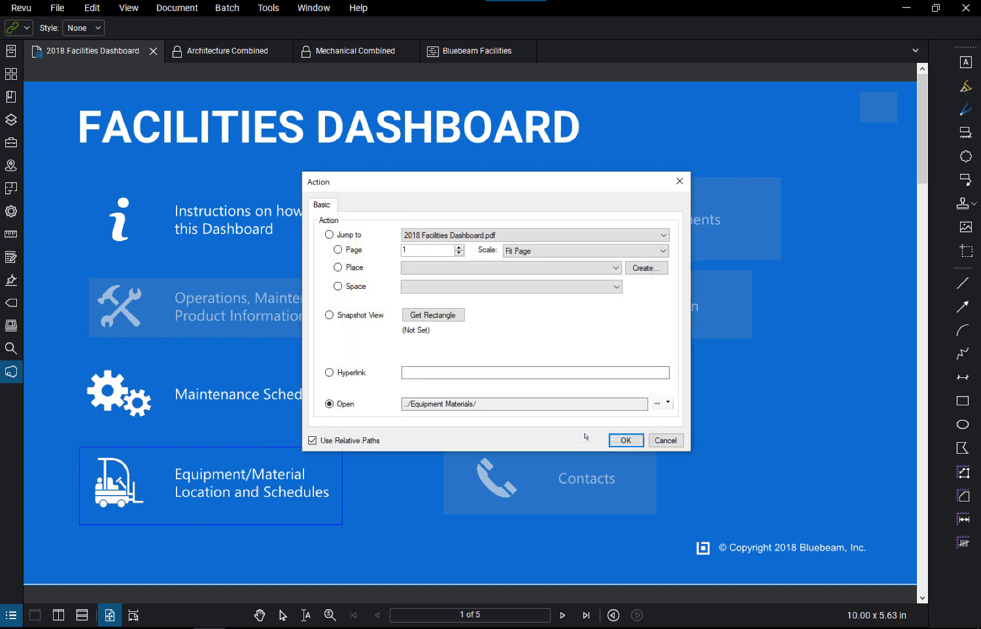
pyautogui.click(631, 442)
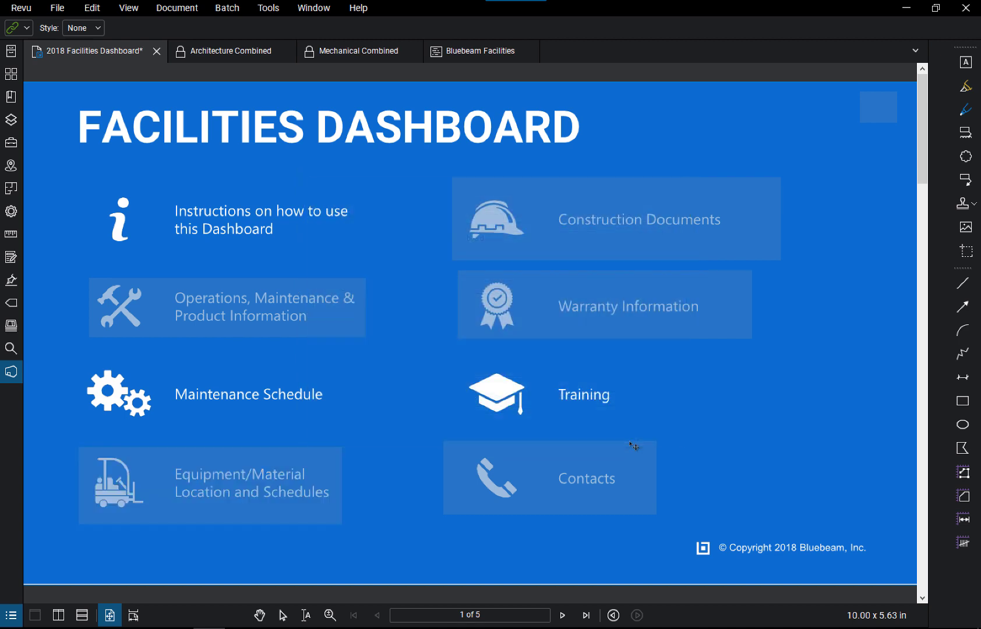
# Leave the Hyperlink tool and test the Equipment/Material Location and Schedules link, dismissing the project file dialog
pyautogui.press('Escape')
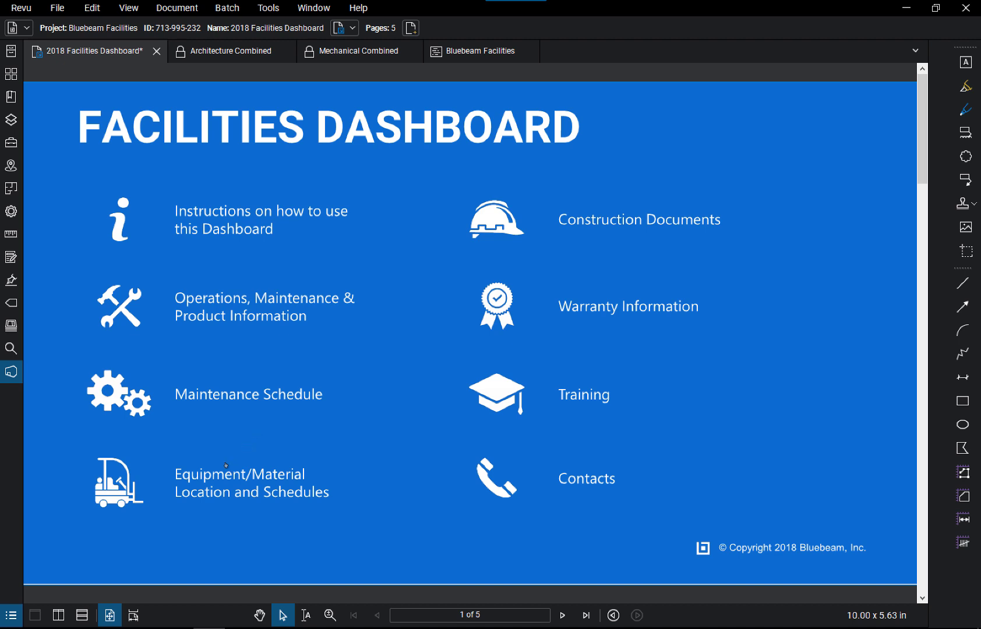
pyautogui.click(185, 476)
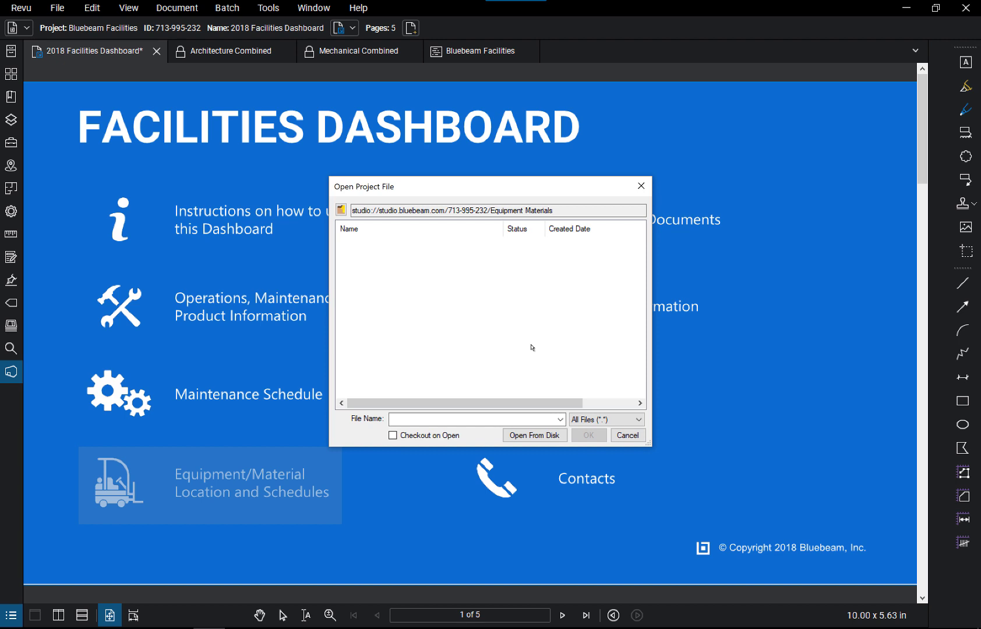
pyautogui.click(623, 440)
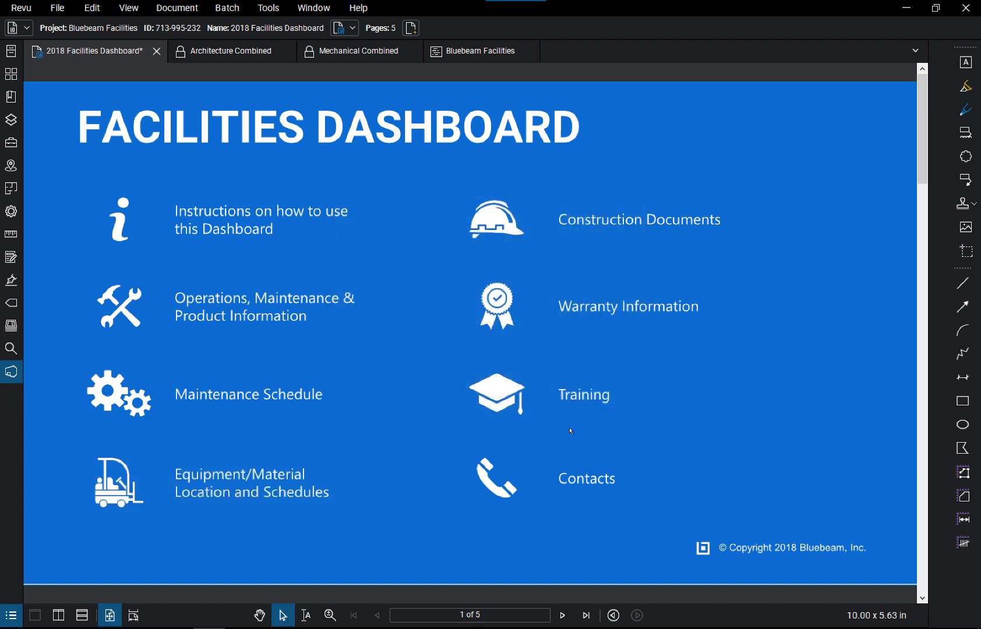
# Open TD-DD.pdf from the Healthcare Dashboard category in File Access without Split View, and hide the file list
pyautogui.click(12, 53)
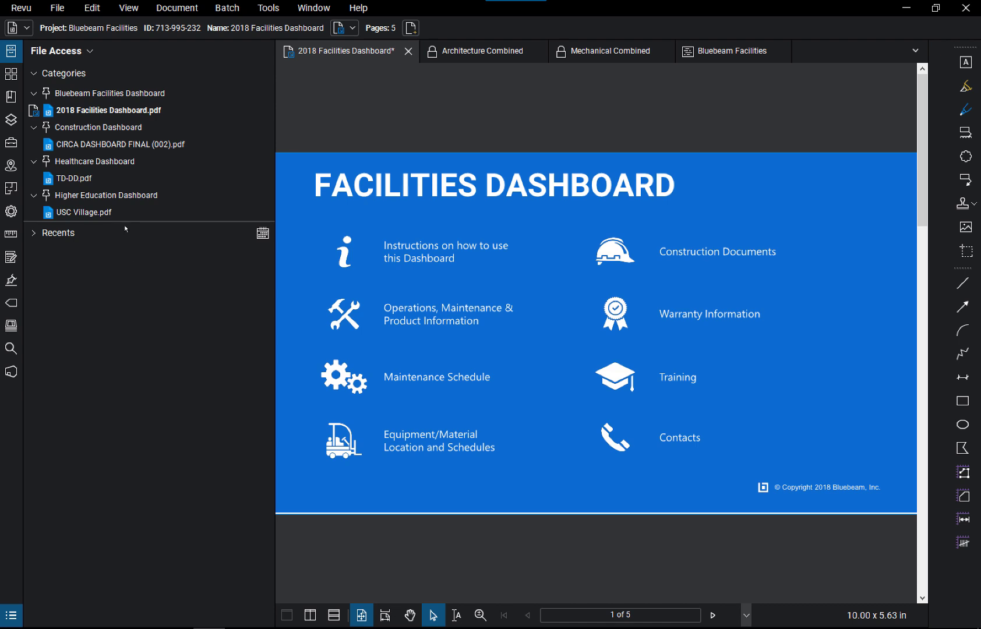
pyautogui.doubleClick(91, 177)
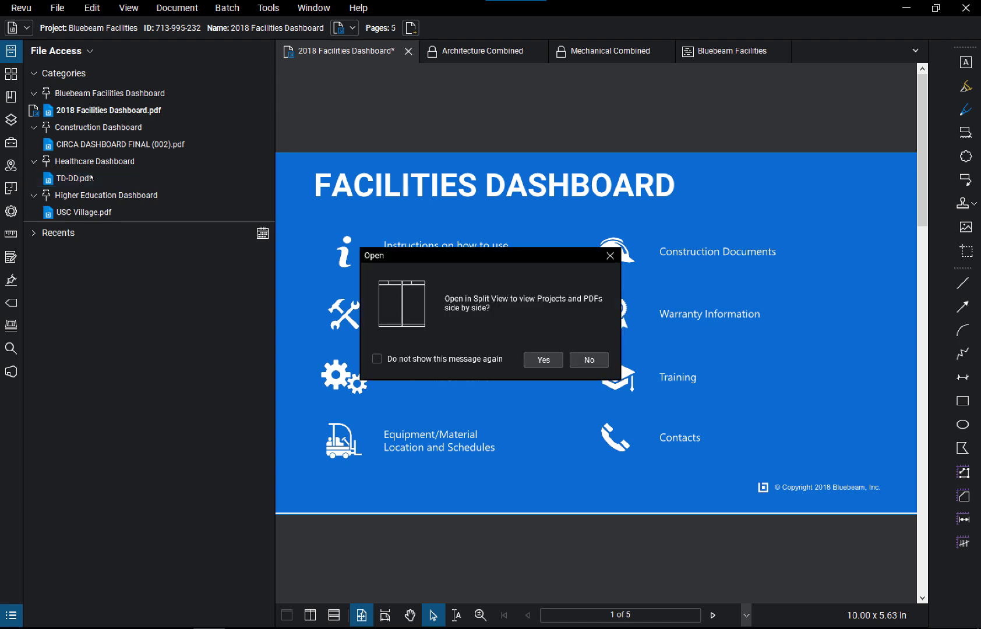
pyautogui.click(589, 360)
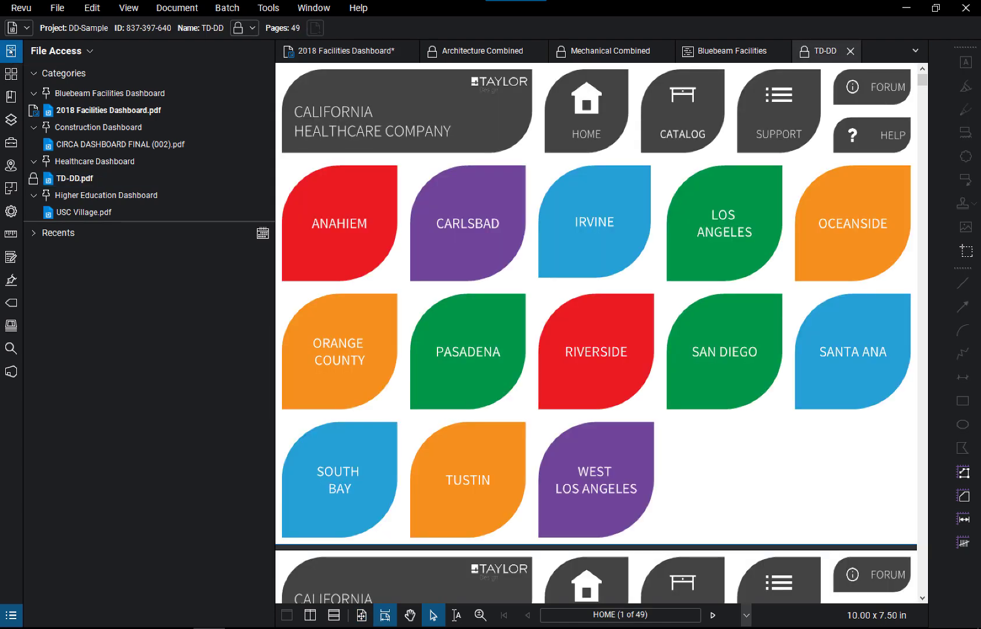
pyautogui.click(11, 51)
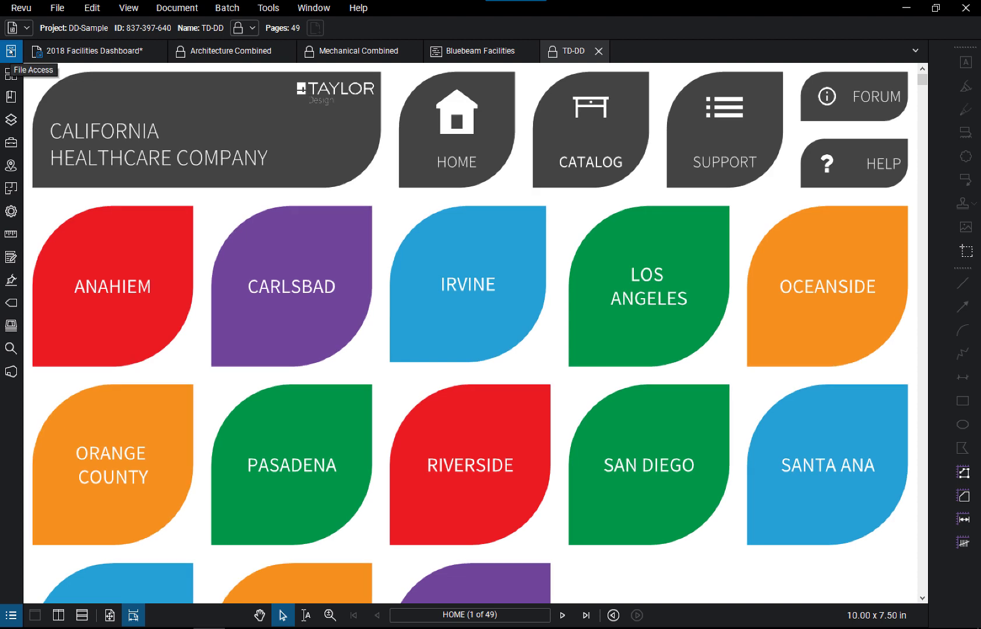
# Show the page thumbnails and follow the dashboard links to the drawings folder of Pasadena's Mountain Street Mental Health project
pyautogui.click(10, 74)
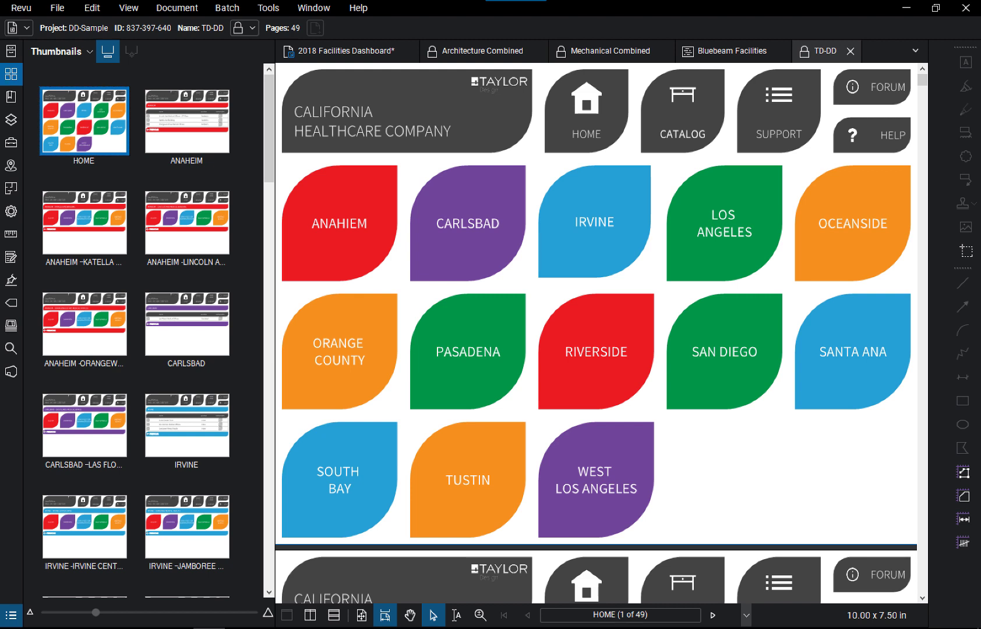
pyautogui.click(491, 361)
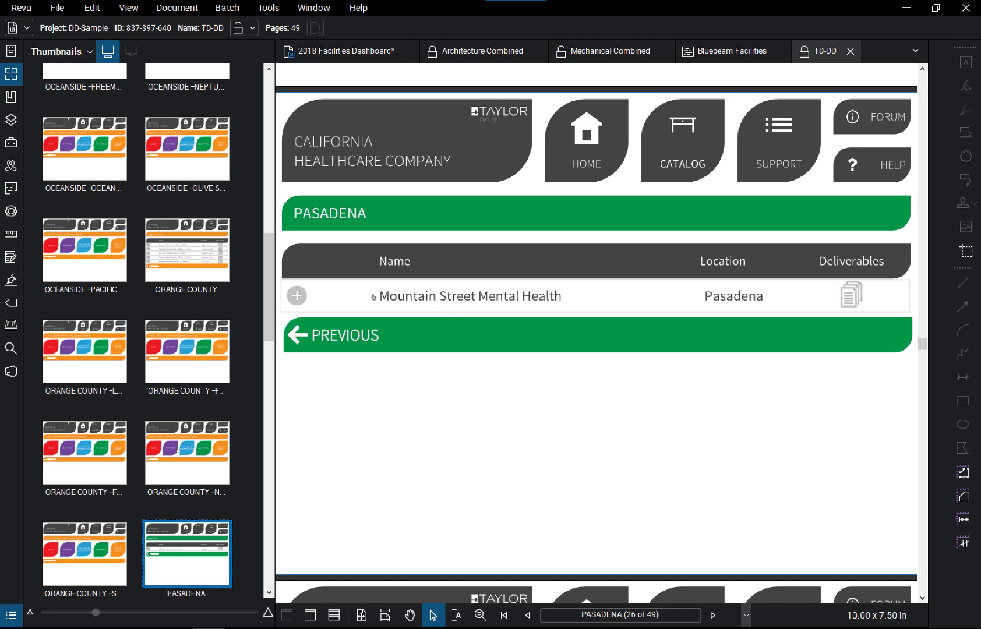
pyautogui.click(297, 295)
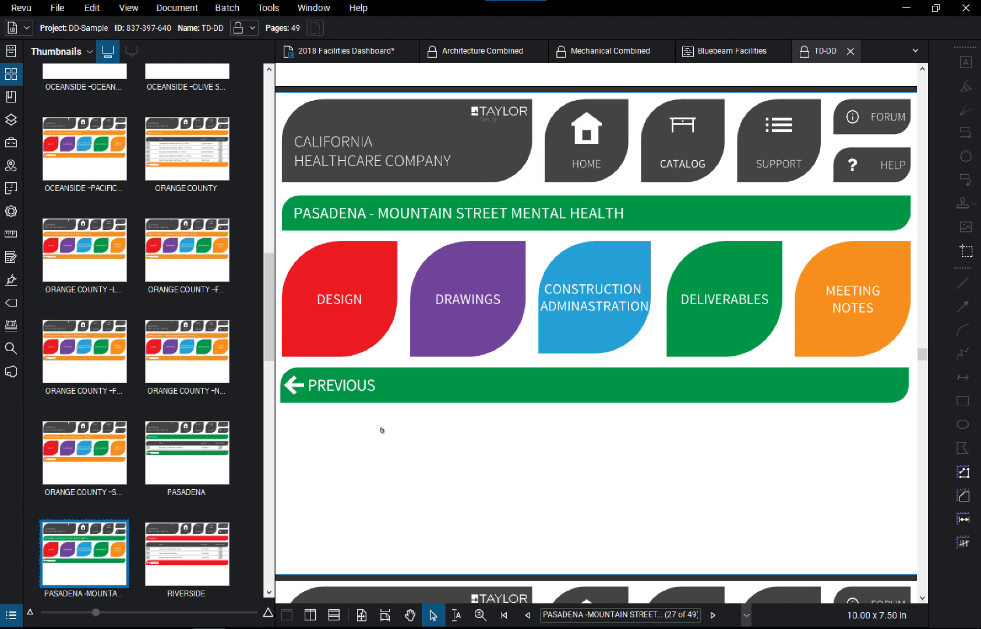
pyautogui.click(491, 298)
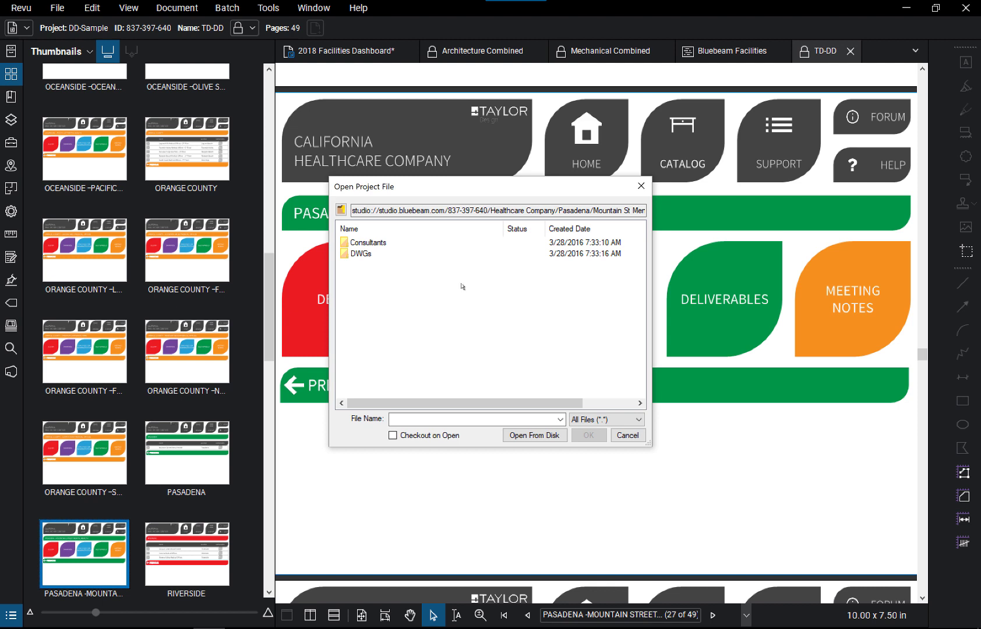
# Browse the Consultants folder and its Electrical subfolder, go back up one level, and dismiss the project file dialog
pyautogui.doubleClick(380, 244)
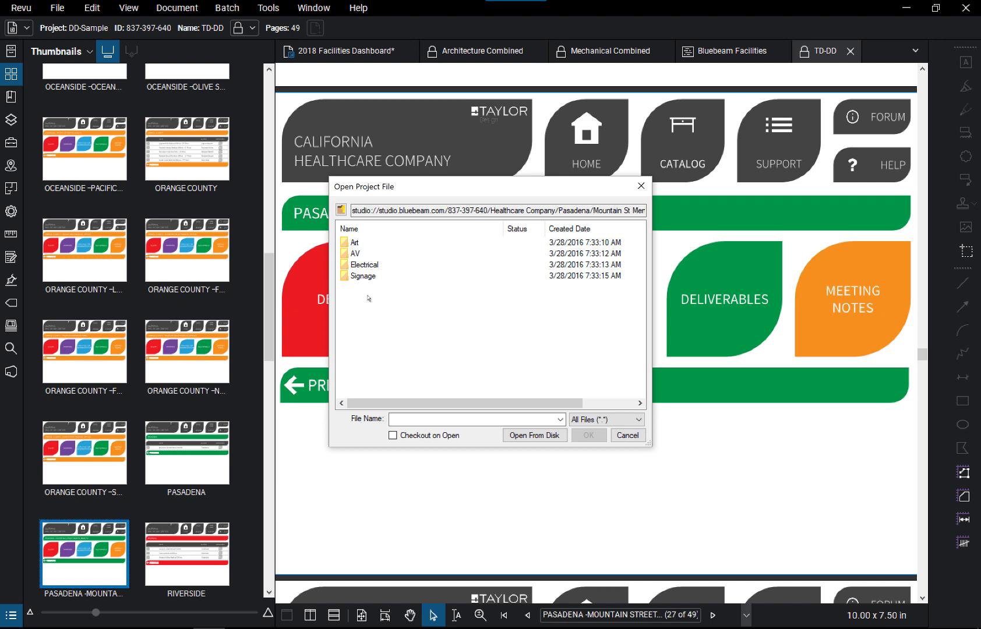
pyautogui.click(375, 267)
pyautogui.doubleClick(376, 267)
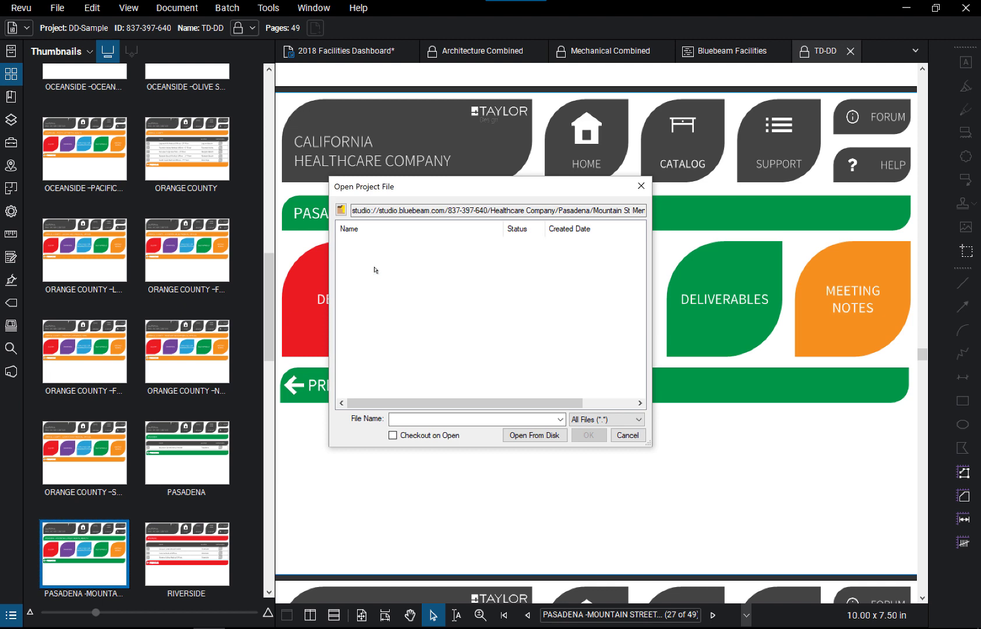
pyautogui.click(341, 210)
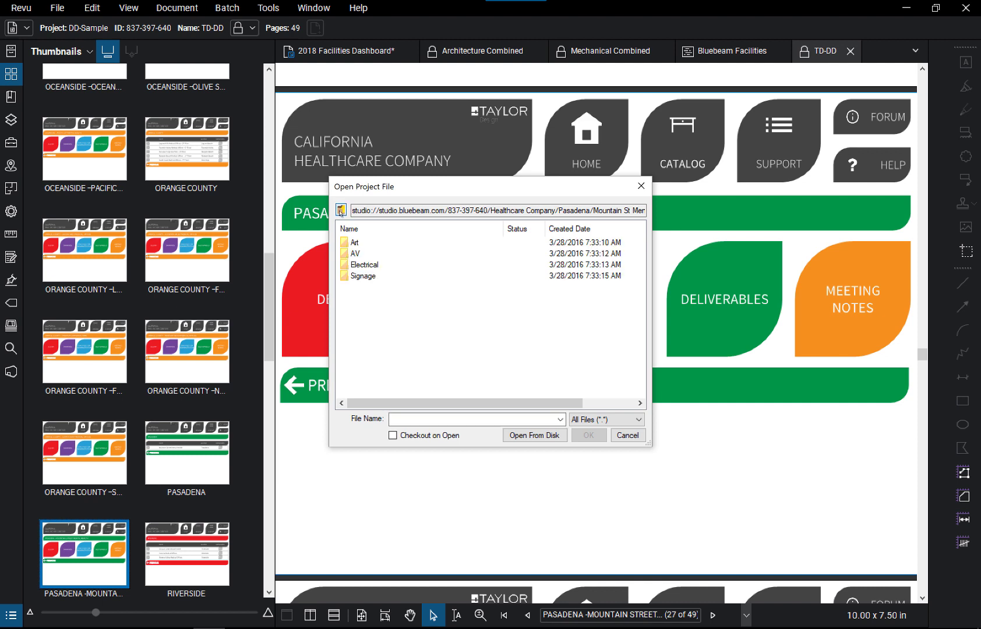
pyautogui.click(643, 186)
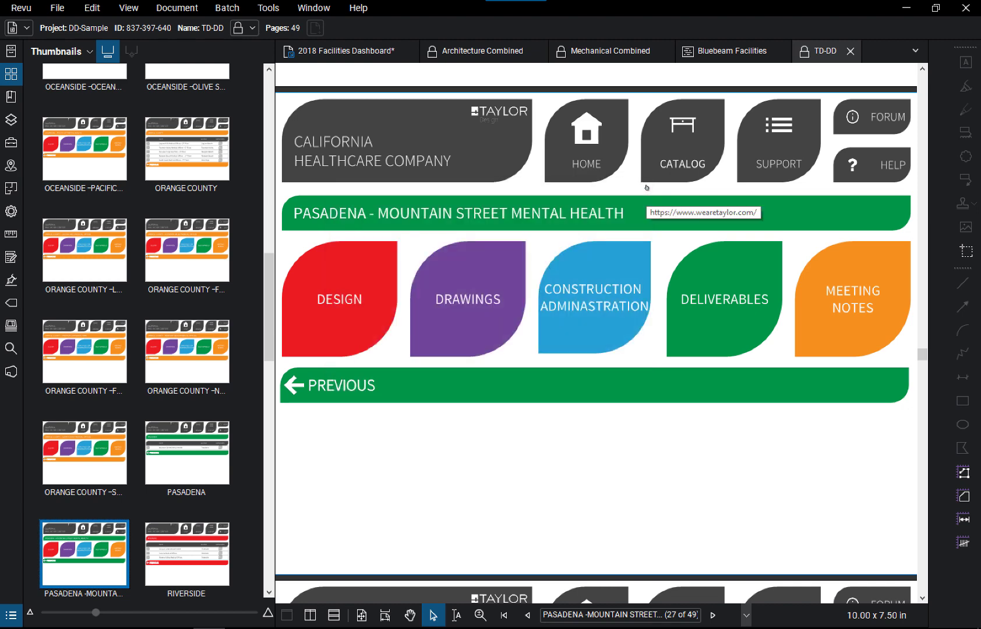
# From the home page, test the Drawings link of Los Angeles' Sunset Medical Offices, dismiss the file dialog, and return to the home page
pyautogui.click(586, 130)
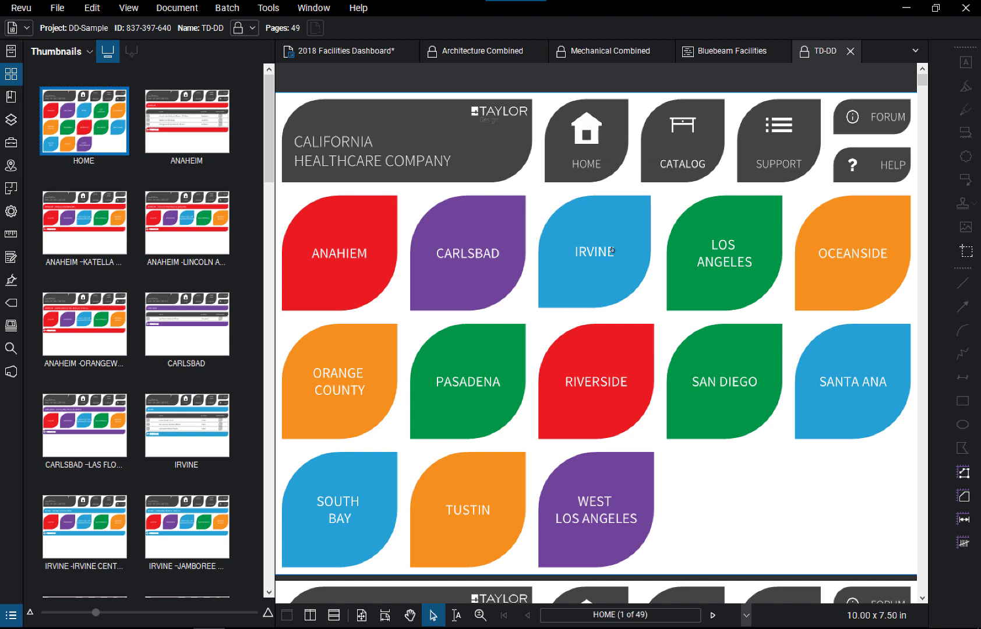
pyautogui.click(728, 268)
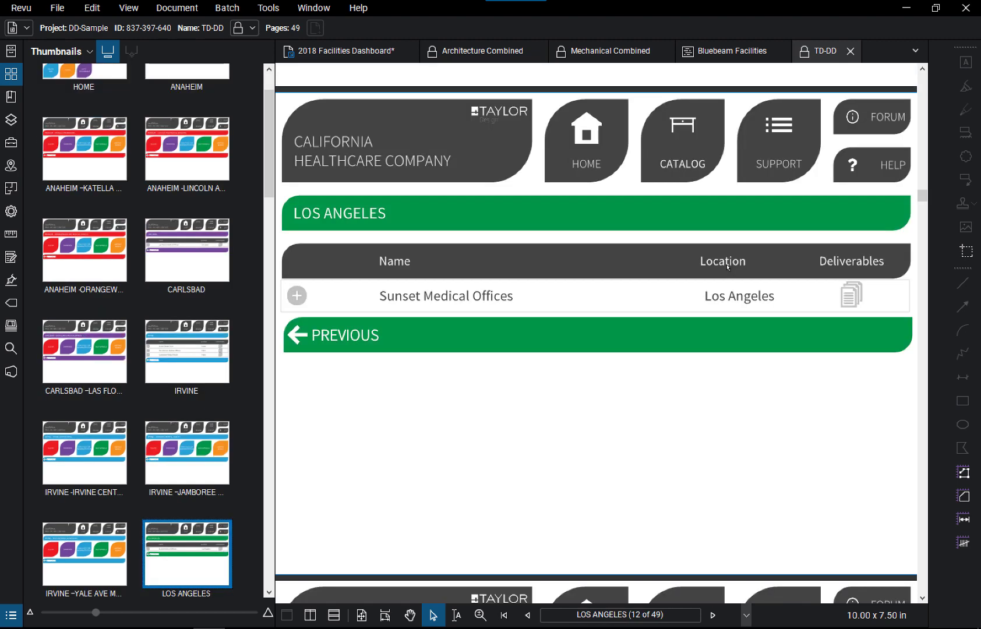
pyautogui.click(298, 295)
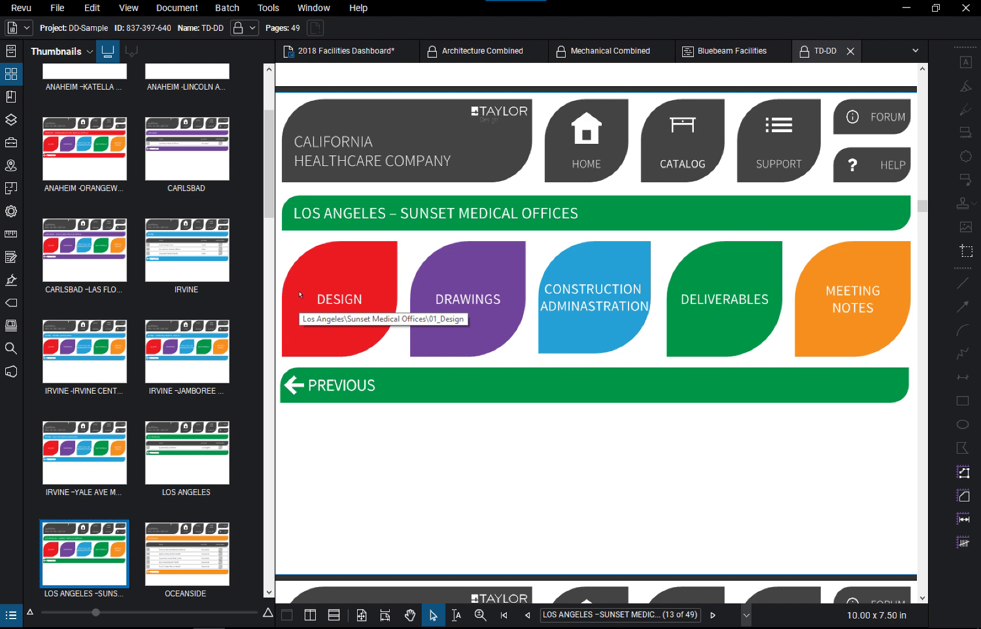
pyautogui.click(485, 295)
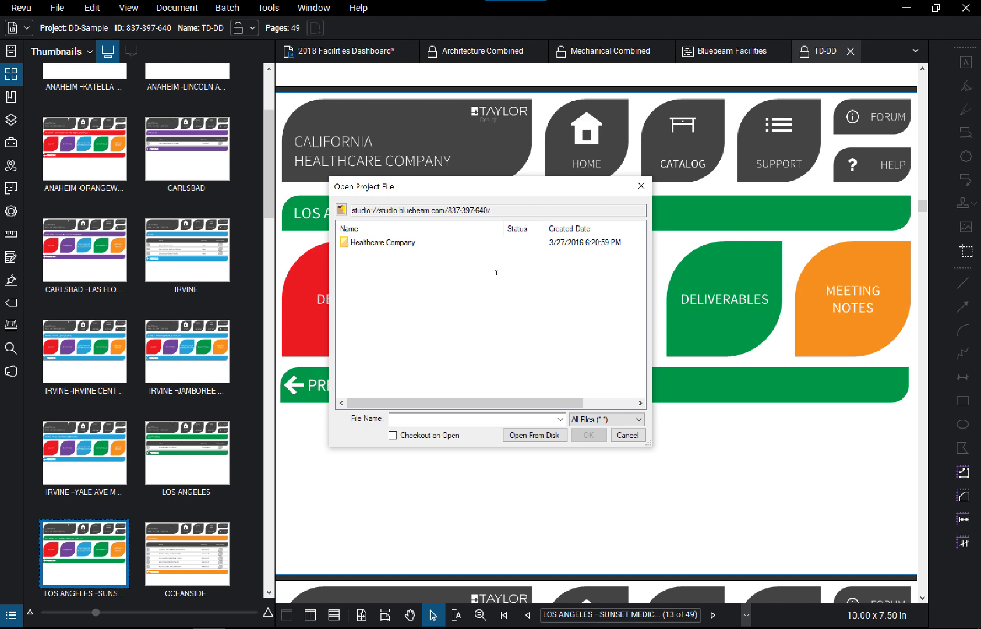
pyautogui.click(643, 186)
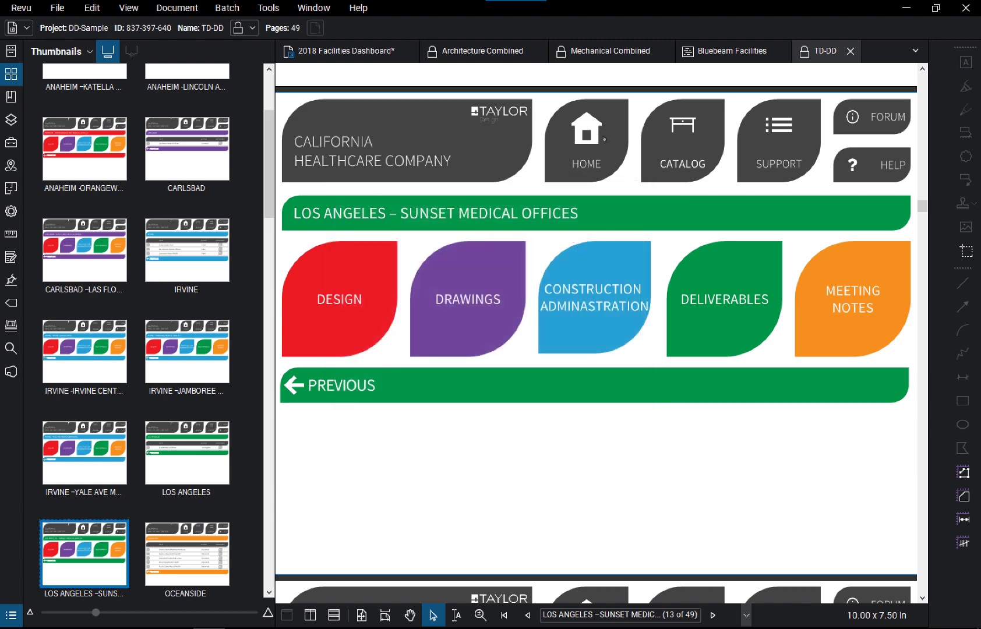
pyautogui.click(605, 139)
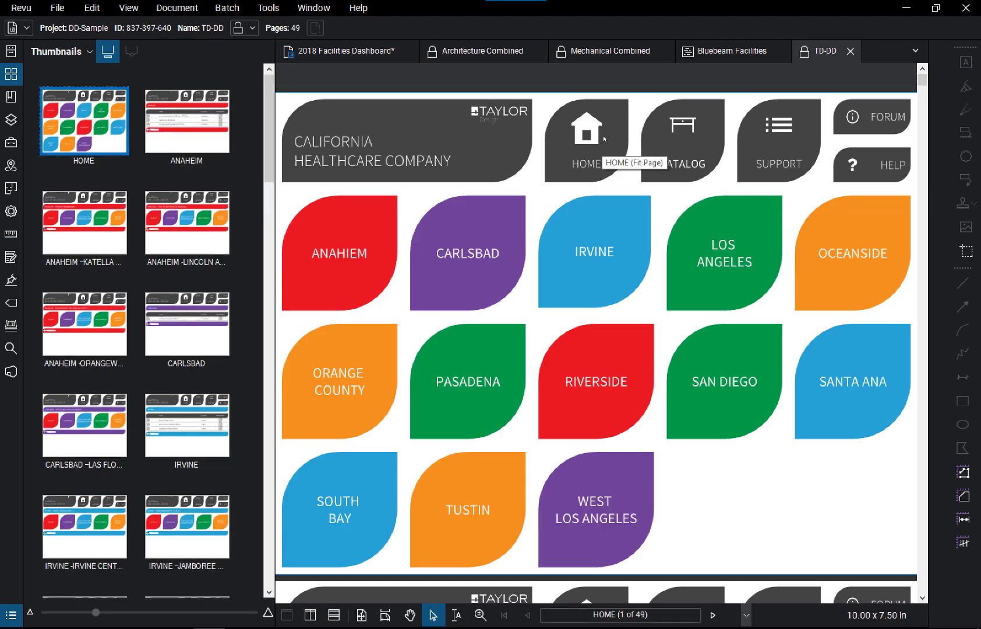
# Go to the Support Files page, test the Help link to its project folder, and dismiss the file dialog
pyautogui.click(787, 129)
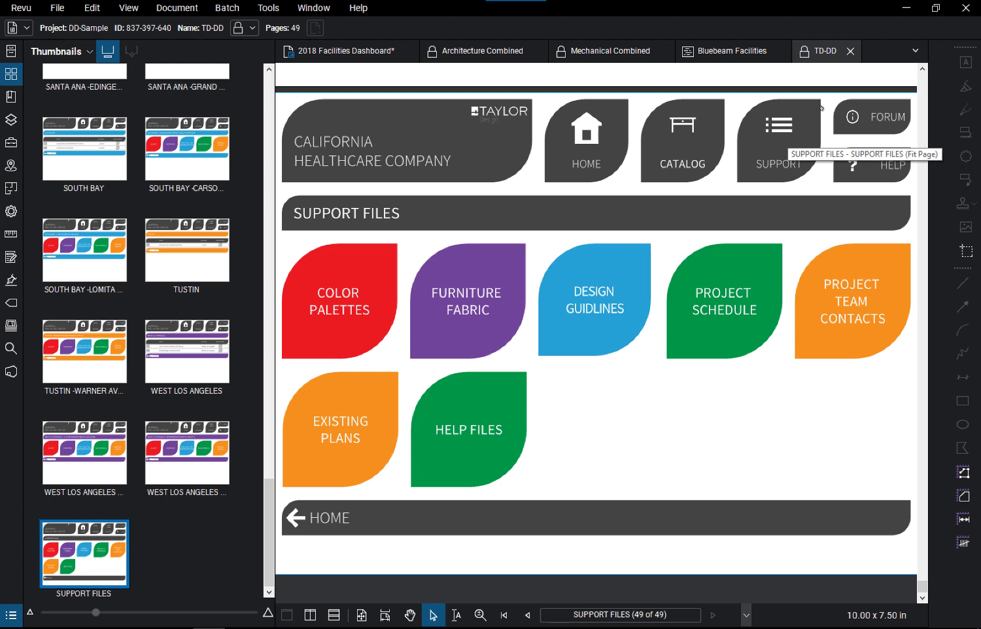
pyautogui.click(878, 166)
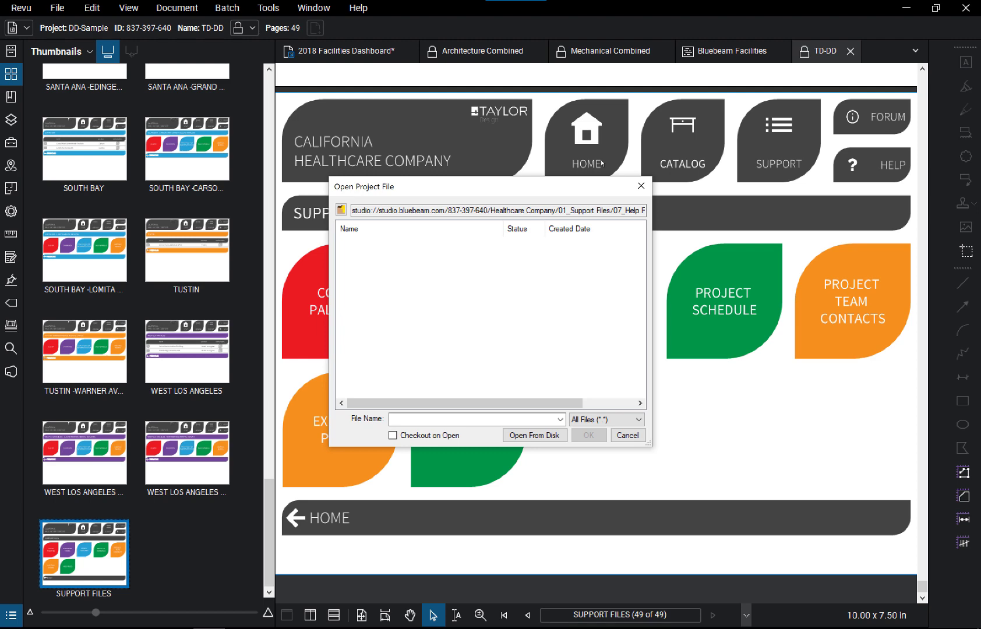
pyautogui.click(641, 185)
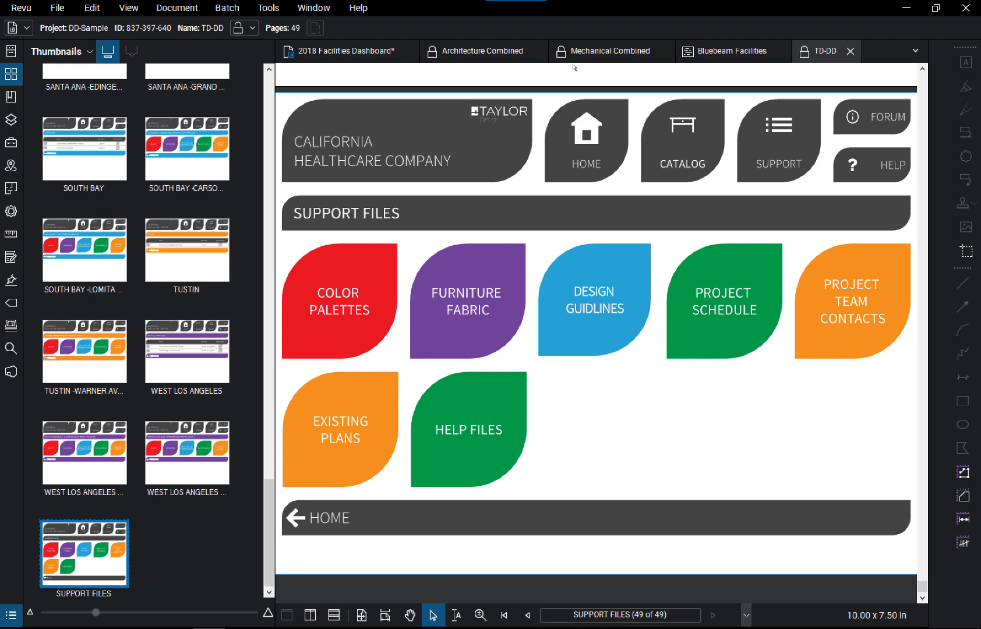
# Open USC Village.pdf from the Higher Education Dashboard category in File Access without Split View
pyautogui.click(11, 52)
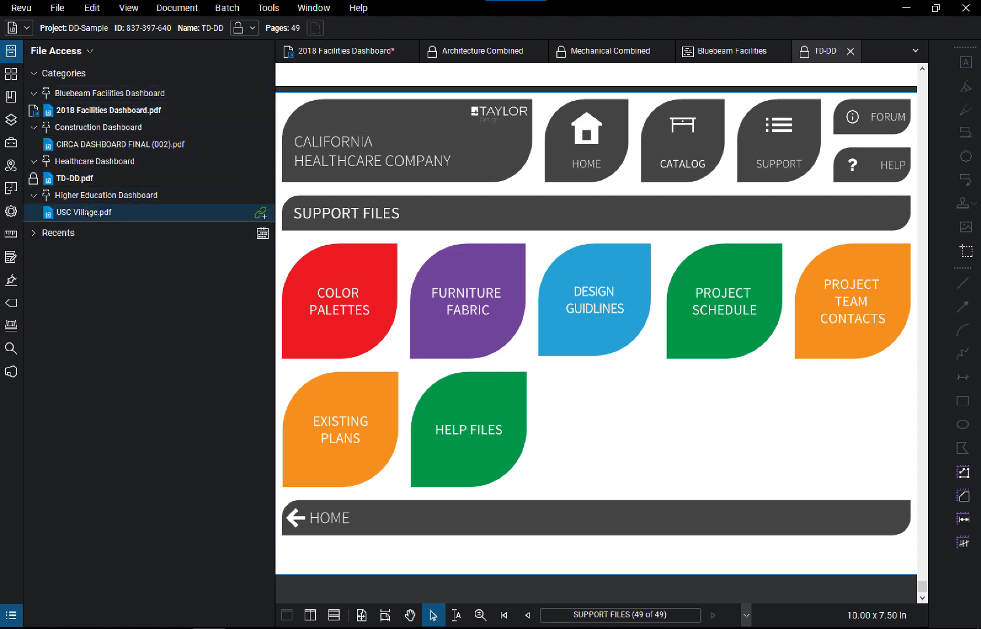
pyautogui.doubleClick(115, 213)
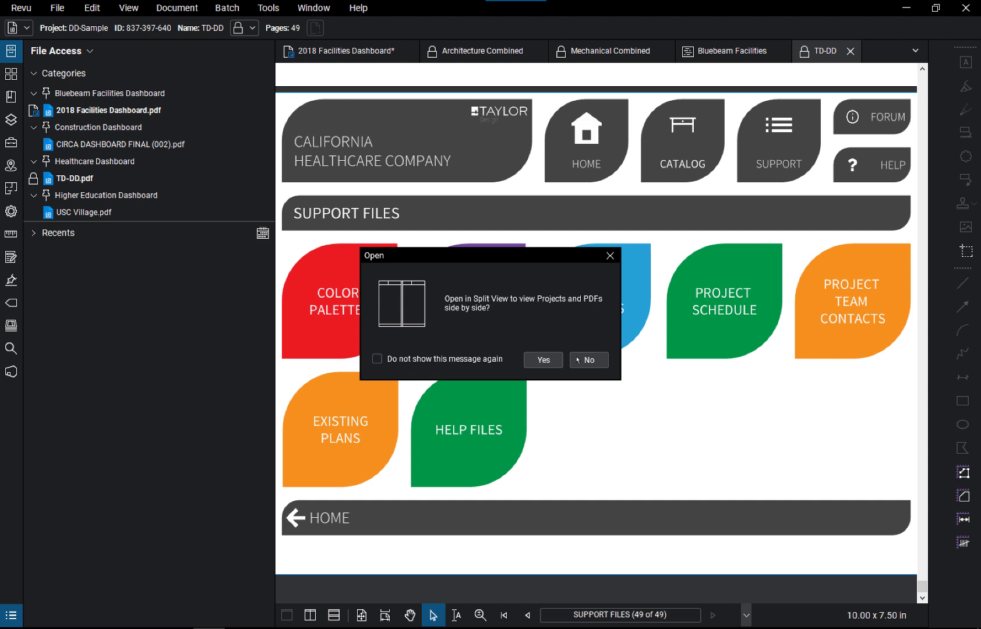
pyautogui.click(601, 361)
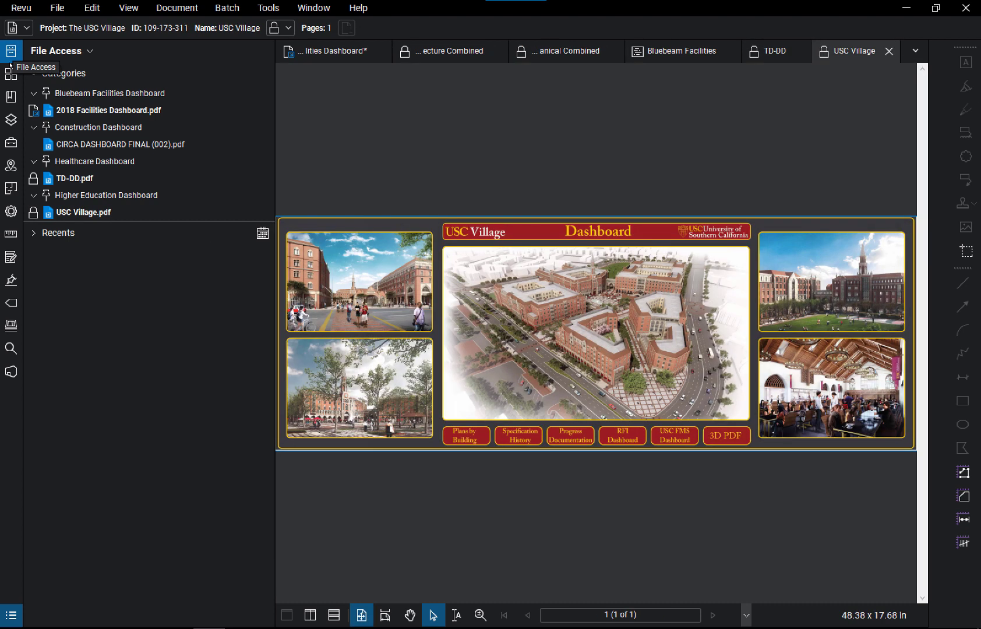
# Hide the side panel for a wider view and open the 3D Menu through the dashboard's 3D PDF link without Split View
pyautogui.click(11, 73)
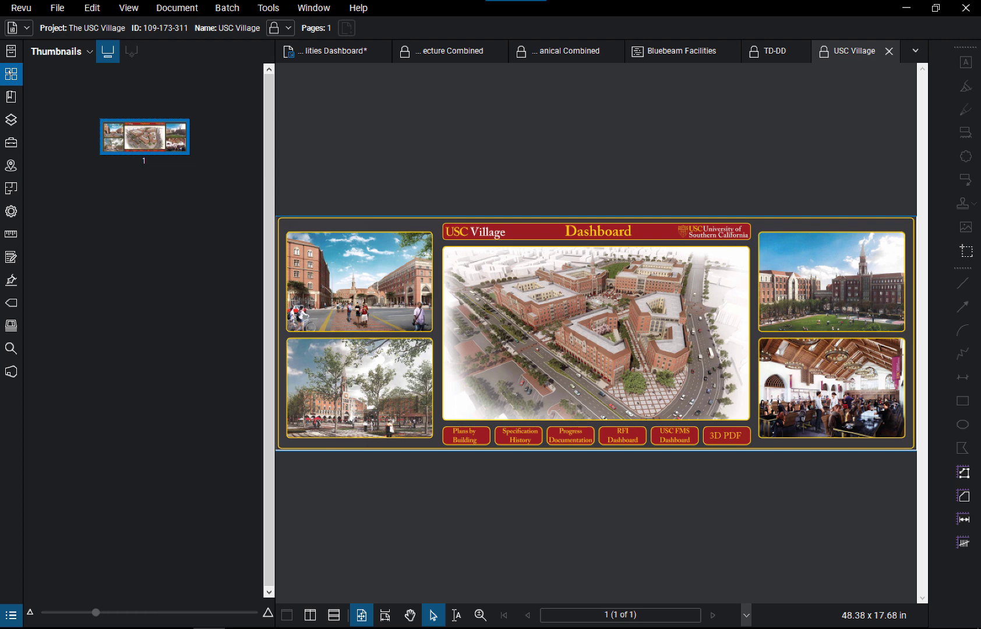
pyautogui.click(11, 72)
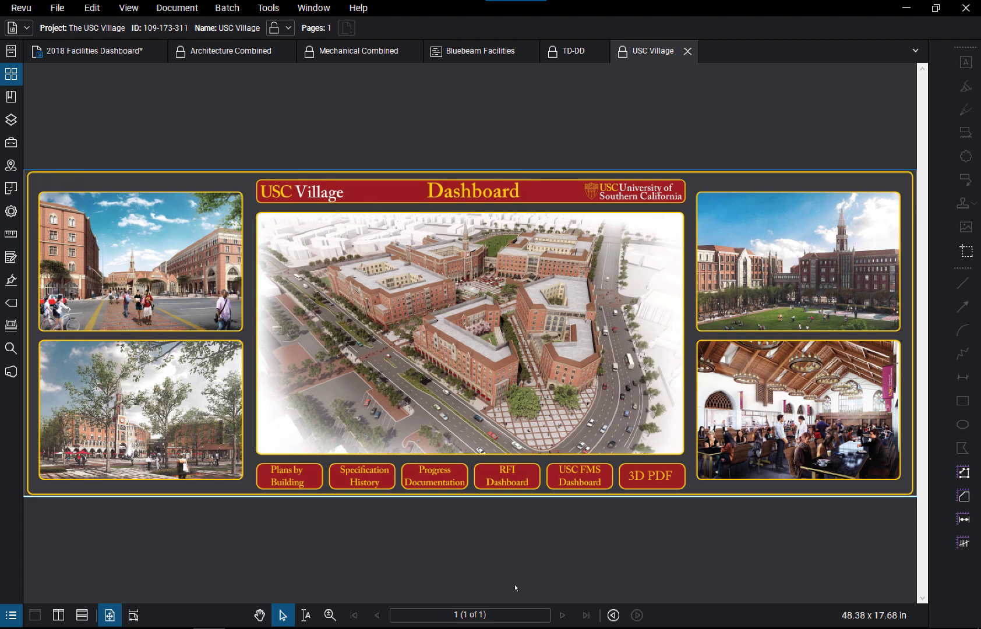
pyautogui.click(646, 482)
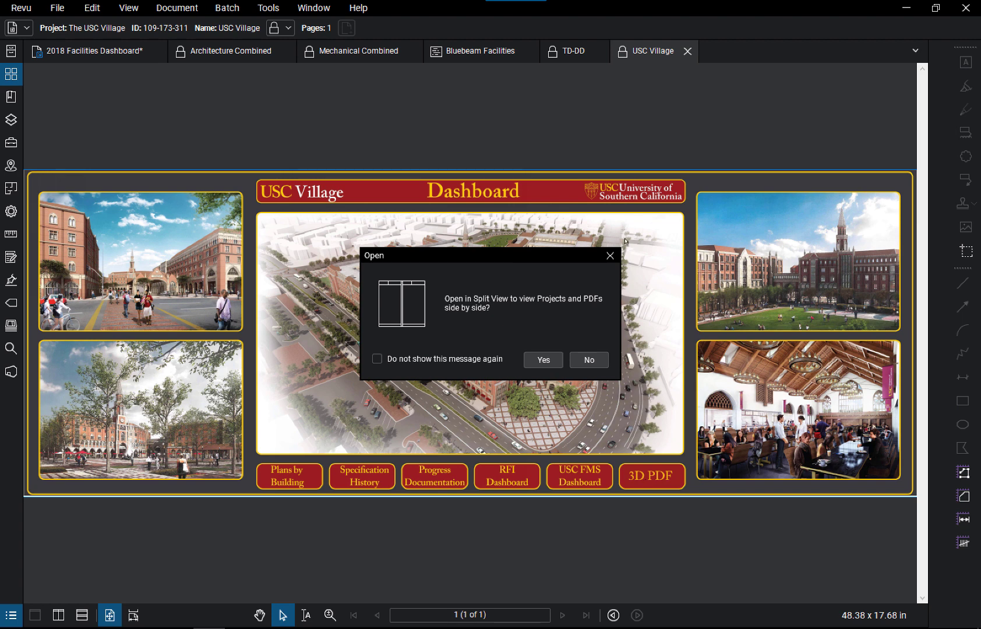
pyautogui.click(609, 260)
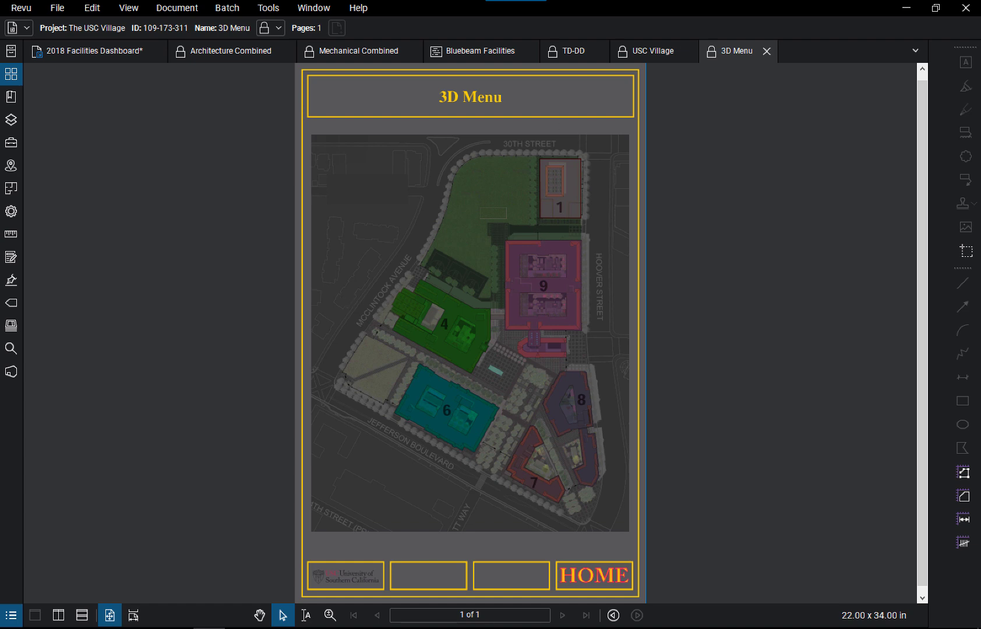
# Return to the 2018 Facilities Dashboard and open the HVAC 3D PDF from Construction Documents in Split View
pyautogui.click(91, 46)
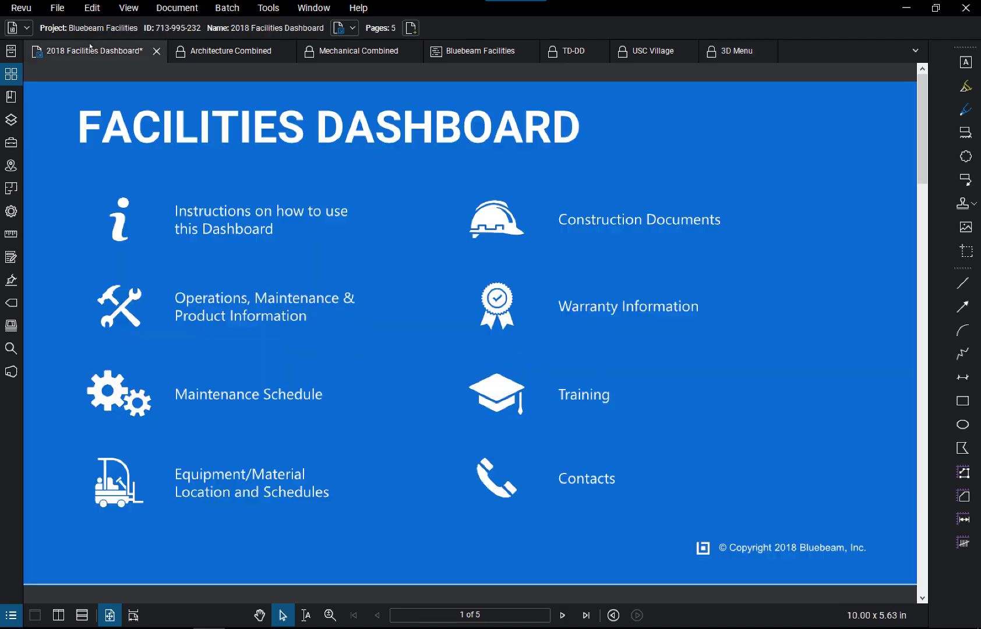
pyautogui.click(610, 223)
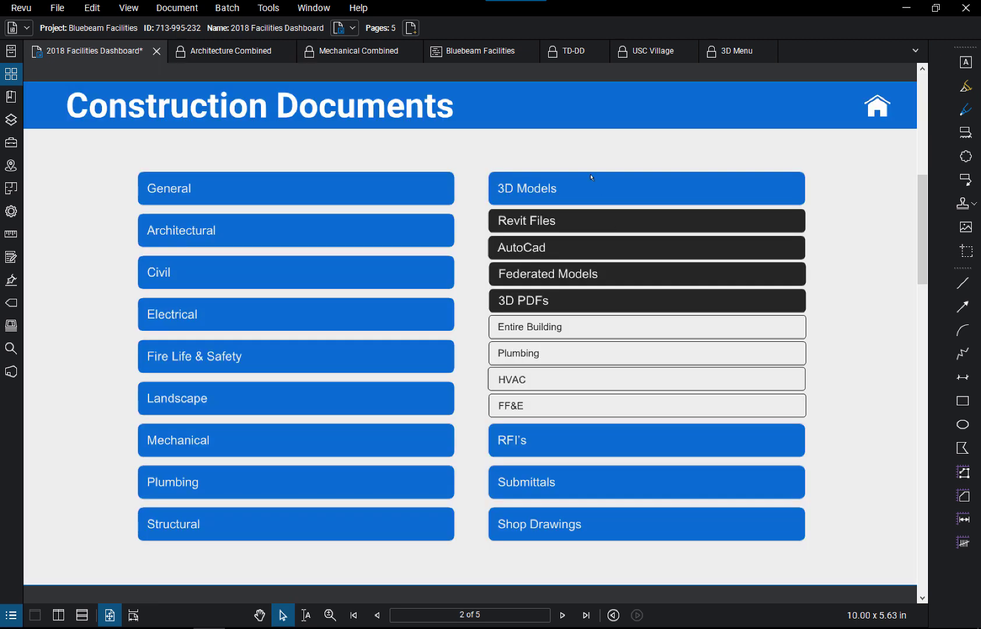
pyautogui.click(514, 380)
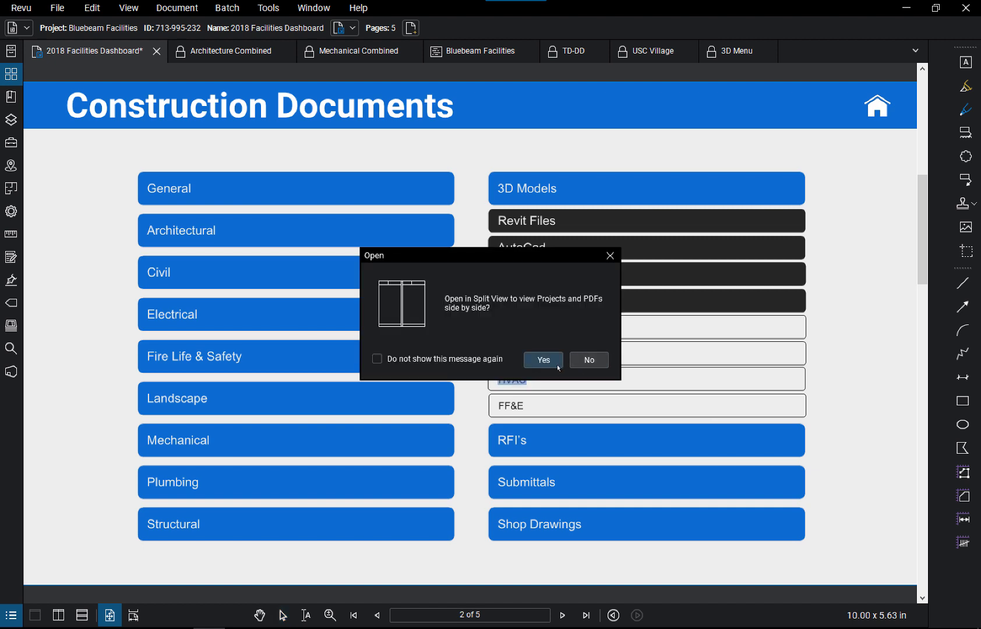
pyautogui.click(547, 360)
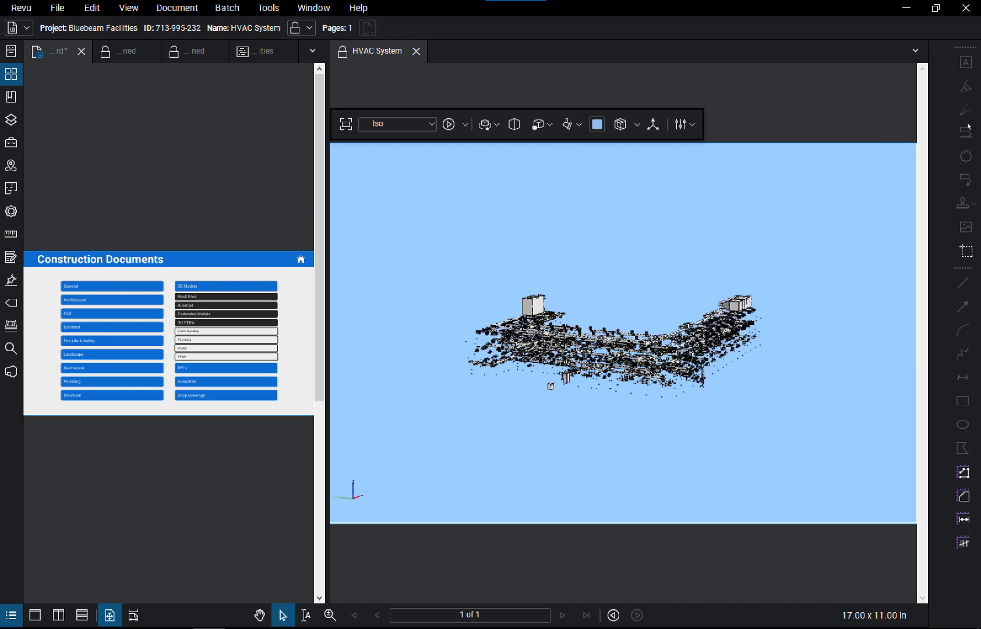
# Examine the ductwork of the HVAC System 3D model up close from a rotated angle
pyautogui.moveTo(630, 337); pyautogui.dragTo(583, 367)
pyautogui.scroll(5, 513, 439)
pyautogui.scroll(10, 621, 348)
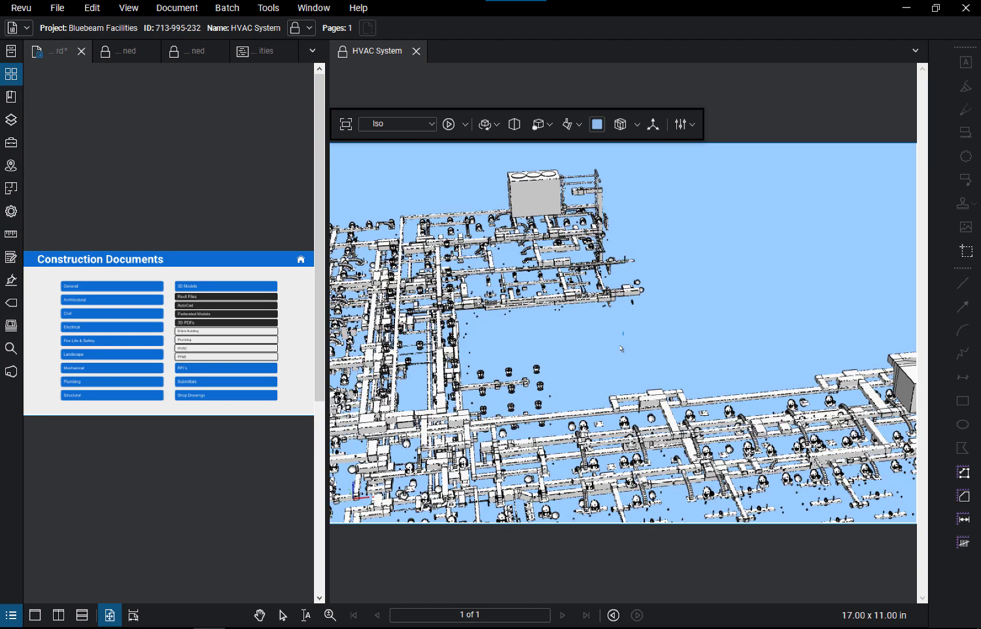
pyautogui.scroll(8, 609, 357)
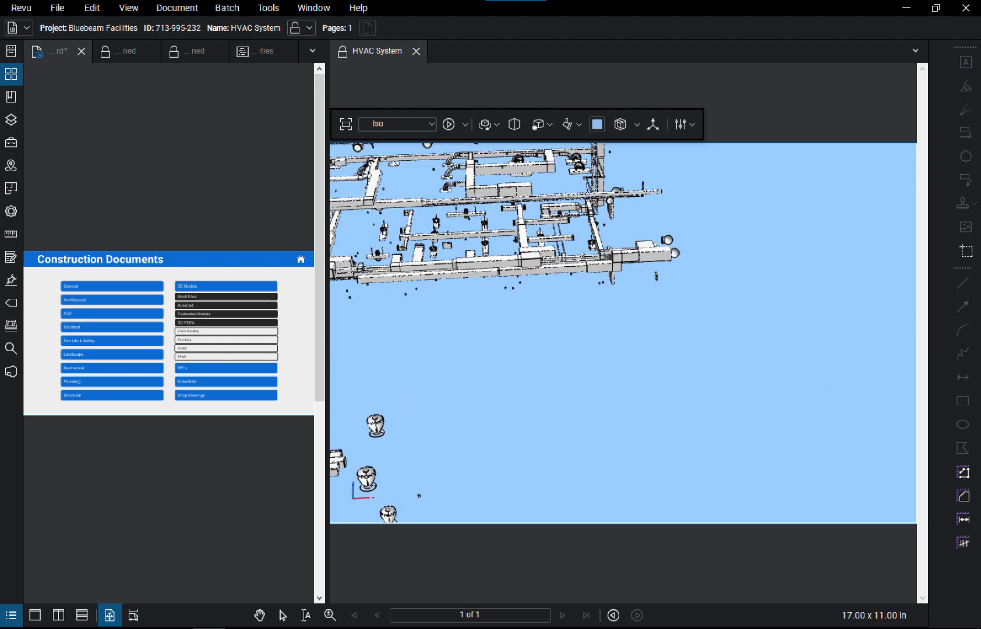
pyautogui.scroll(-5, 582, 254)
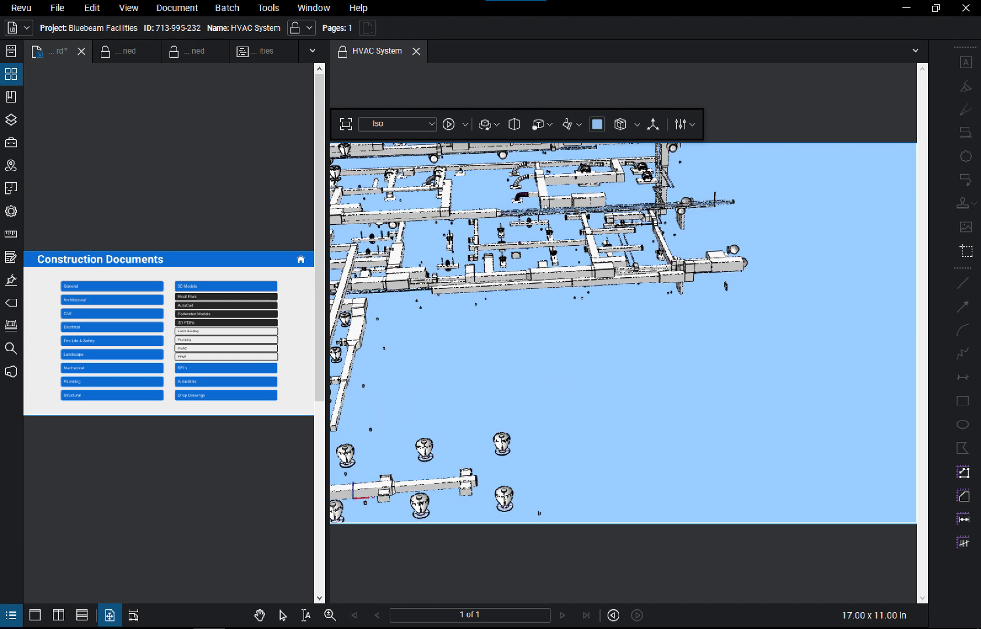
pyautogui.scroll(3, 505, 229)
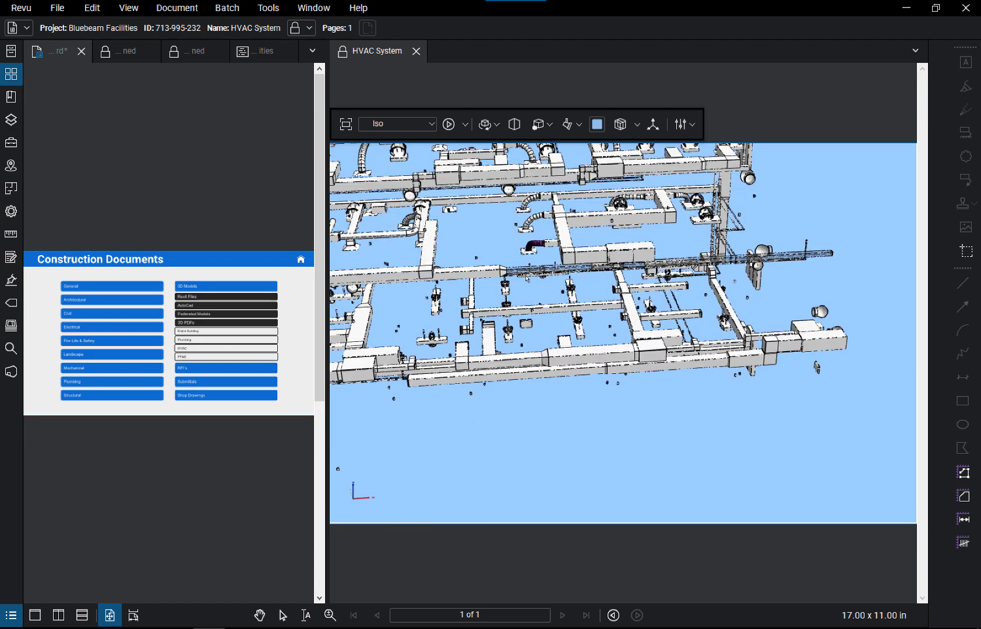
pyautogui.scroll(4, 526, 278)
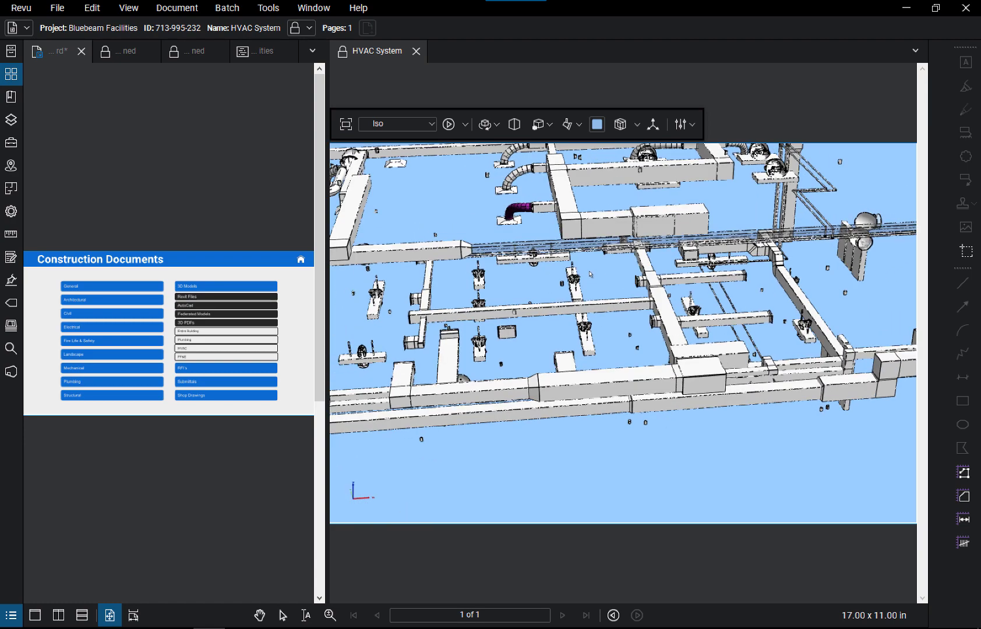
pyautogui.scroll(3, 563, 231)
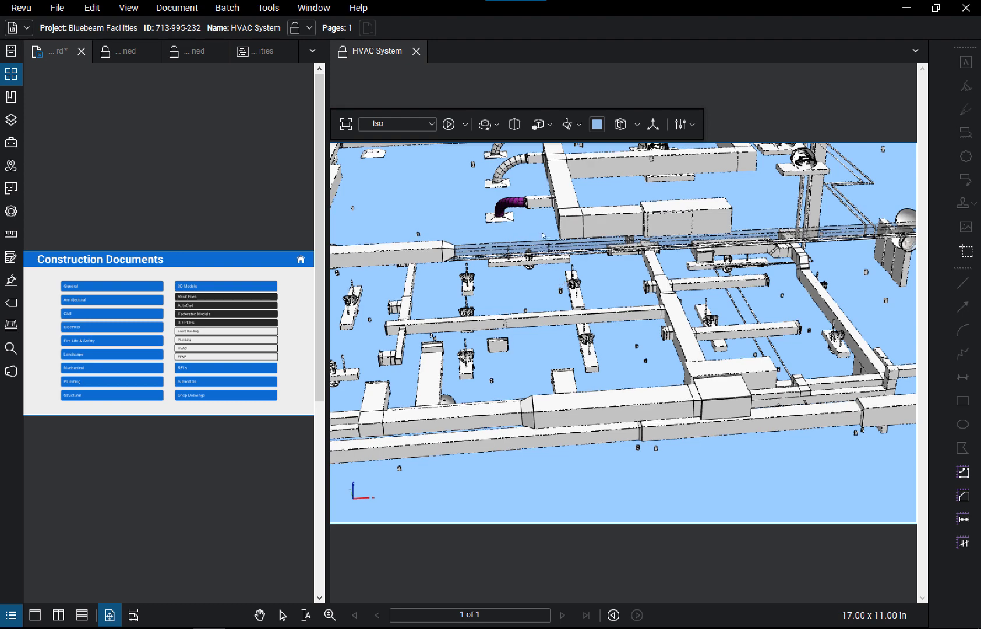
pyautogui.click(532, 303)
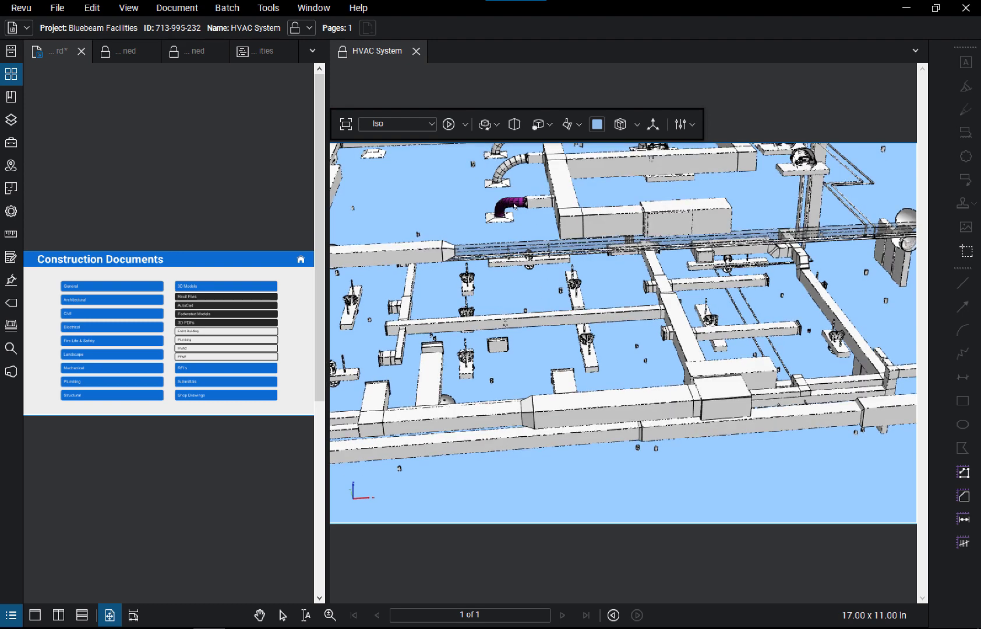
# Examine the HVAC System 3D model from several angles, from individual duct runs out to the overall system layout
pyautogui.press('v')
pyautogui.scroll(-2, 525, 220)
pyautogui.scroll(-2, 526, 307)
pyautogui.scroll(6, 496, 329)
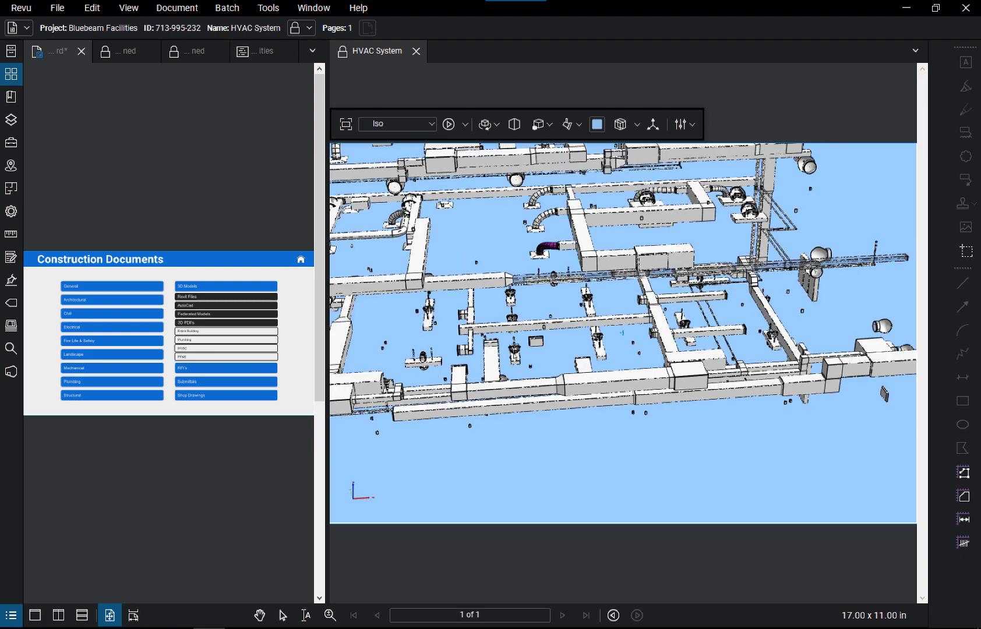
pyautogui.scroll(-6, 570, 330)
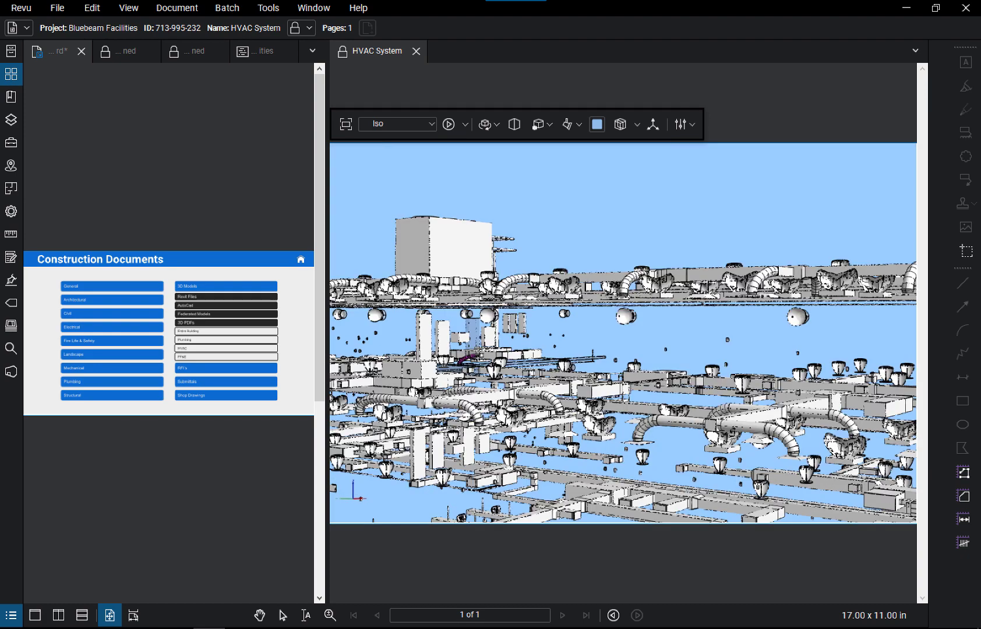
pyautogui.scroll(-3, 574, 335)
pyautogui.moveTo(574, 336); pyautogui.dragTo(609, 281)
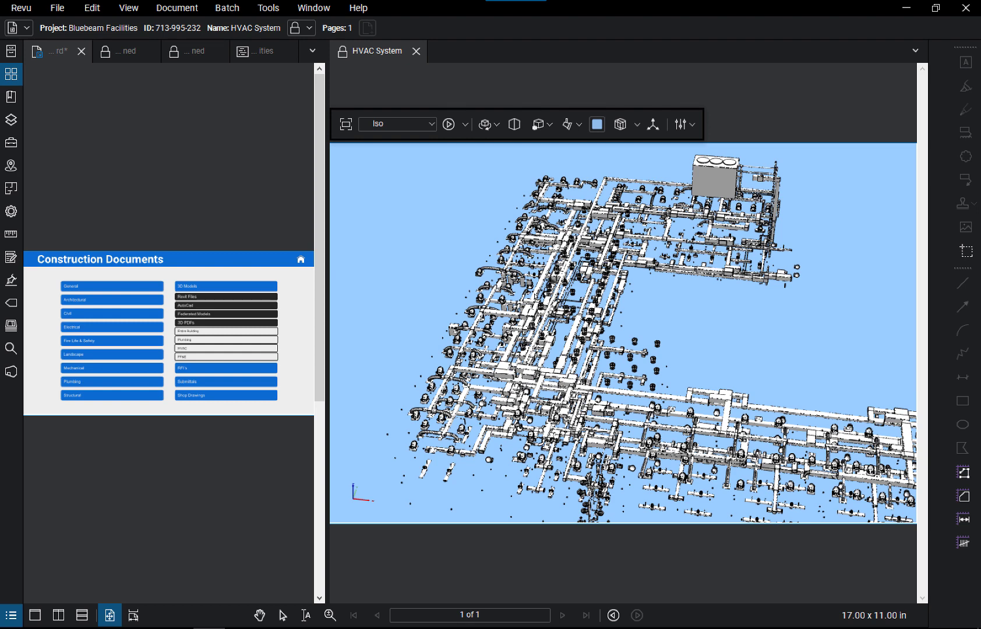
# Close the HVAC System PDF and go to the first page of the 2018 Facilities Dashboard
pyautogui.click(416, 51)
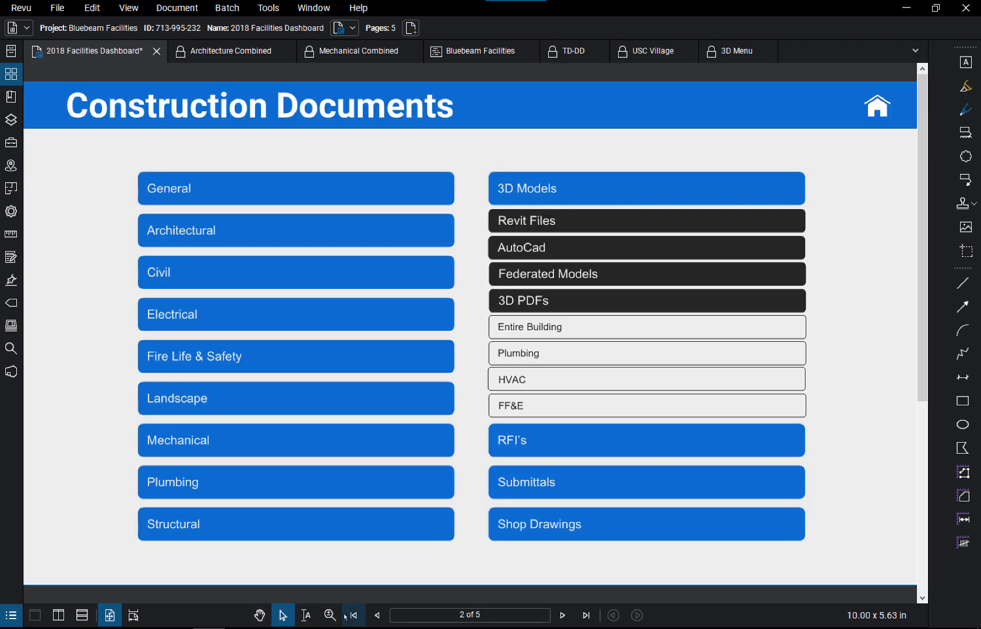
pyautogui.click(353, 616)
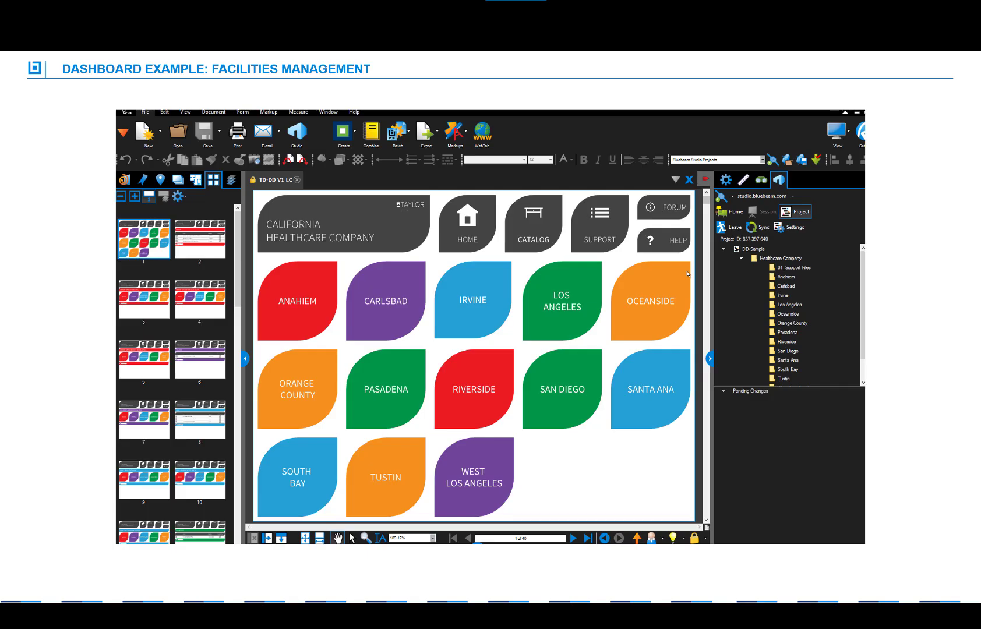
pyautogui.press('Right')
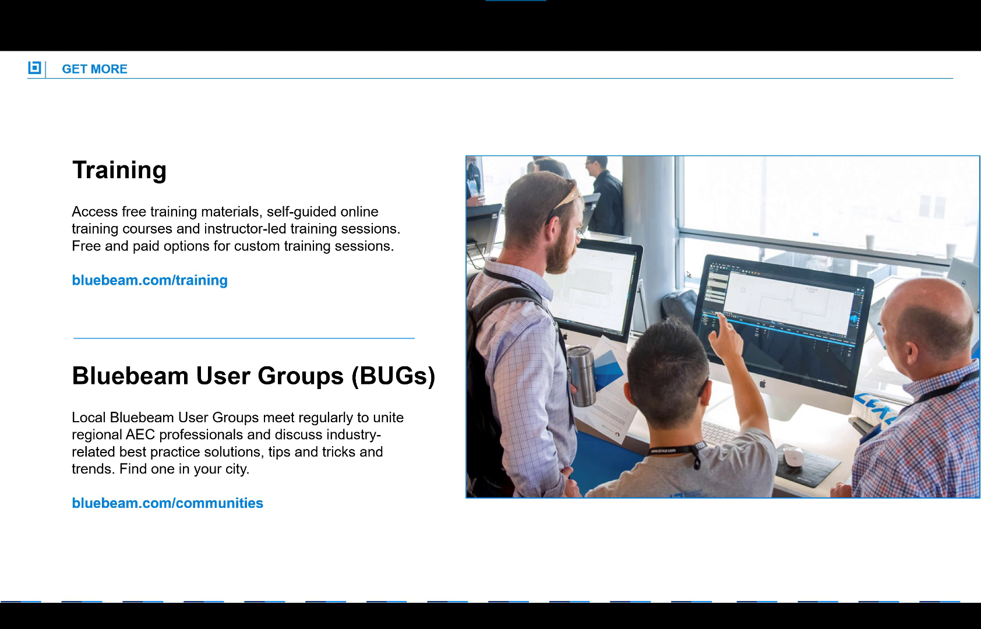